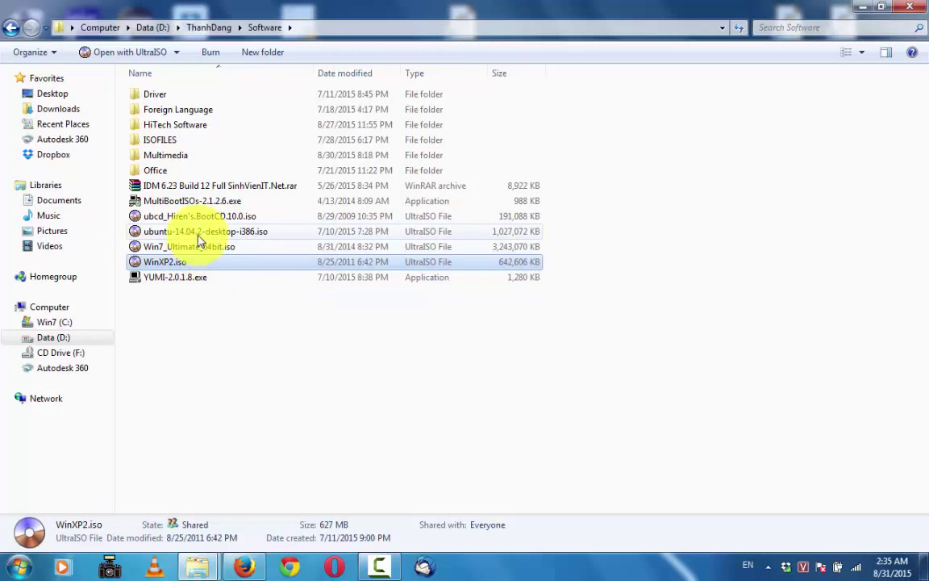
# Minimize the Software folder window and launch Oracle VM VirtualBox from its desktop icon
pyautogui.click(863, 7)
pyautogui.doubleClick(193, 345)
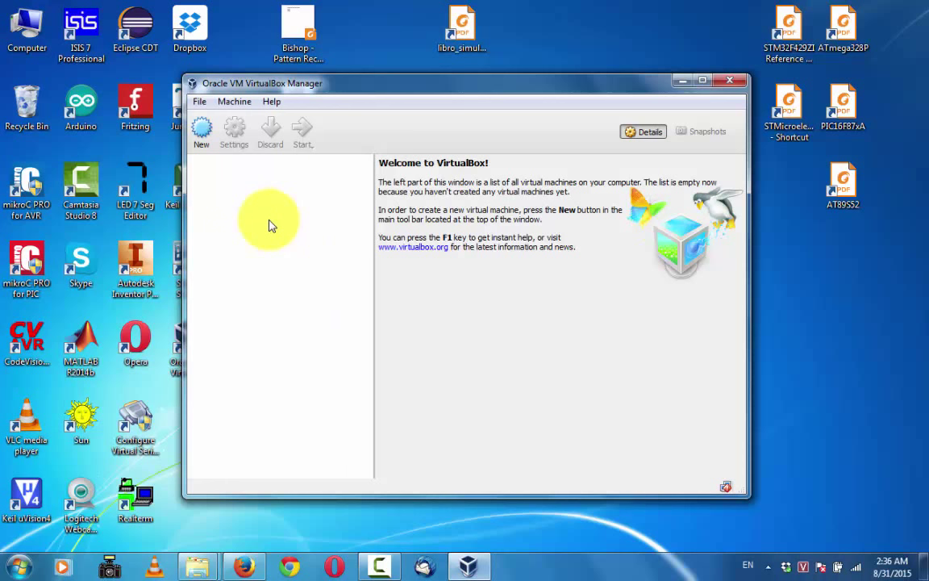
pyautogui.click(198, 101)
pyautogui.click(201, 118)
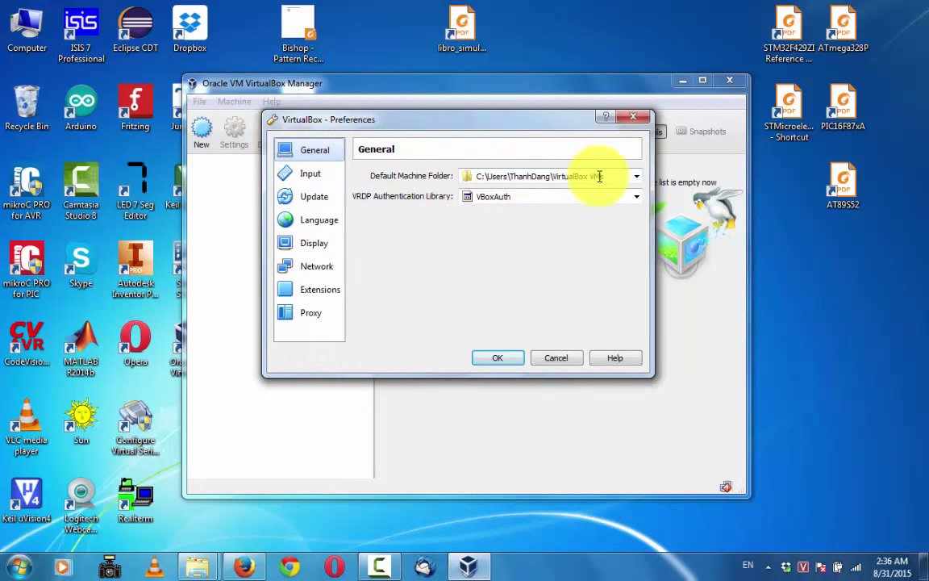
pyautogui.moveTo(609, 176); pyautogui.dragTo(442, 160)
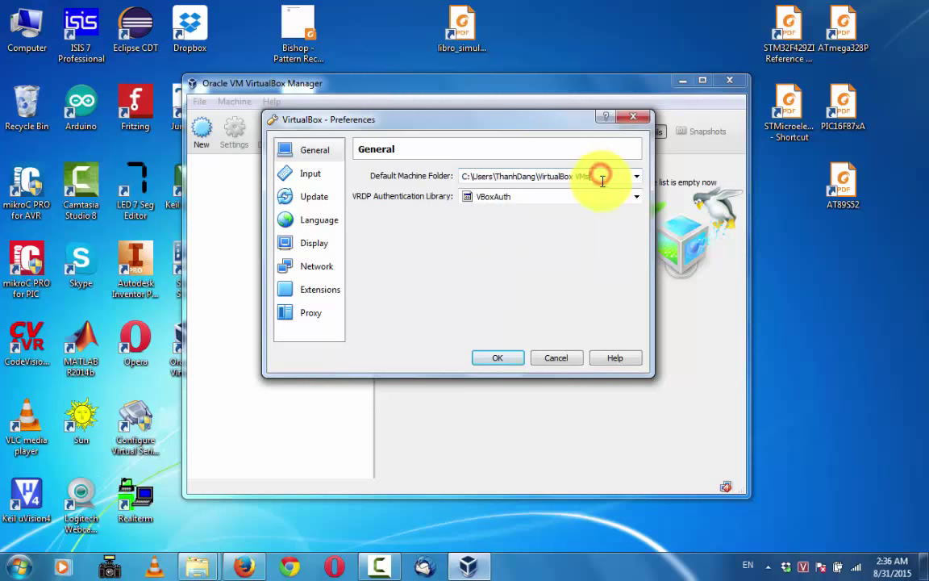
pyautogui.click(602, 175)
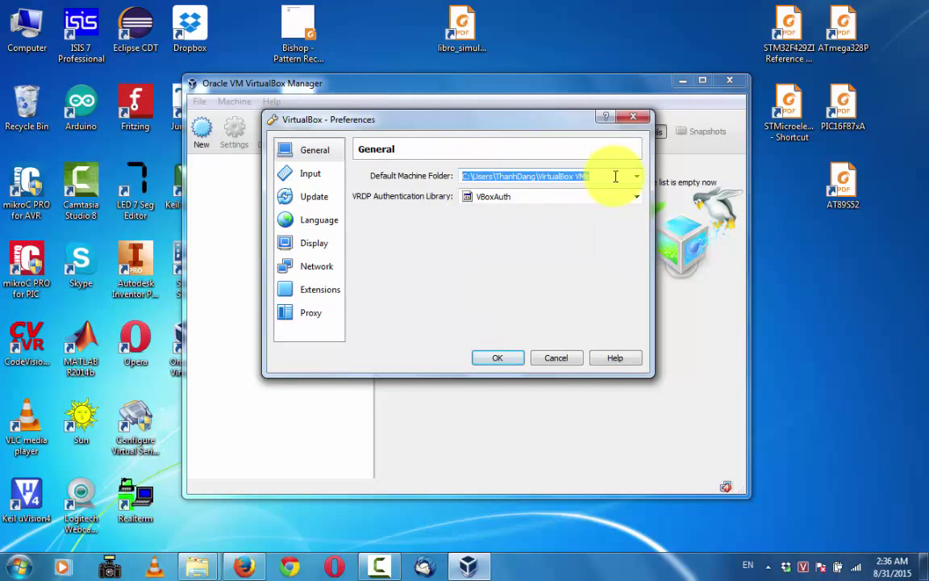
pyautogui.click(637, 179)
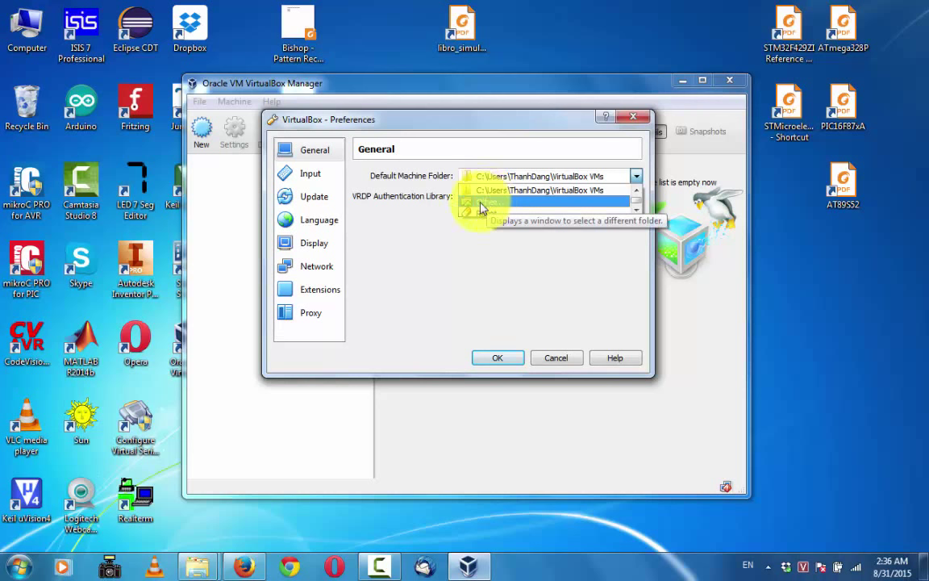
pyautogui.click(494, 176)
pyautogui.click(451, 171)
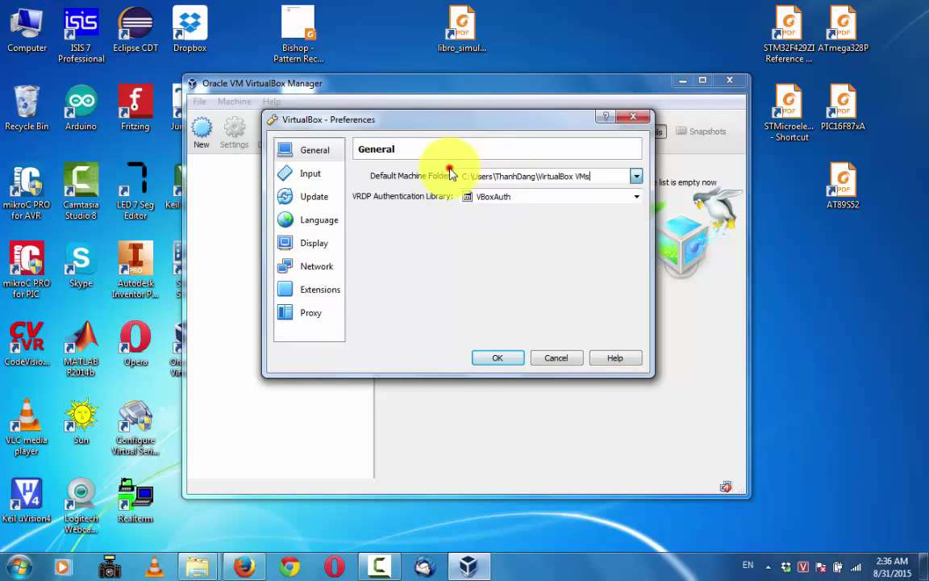
pyautogui.click(497, 357)
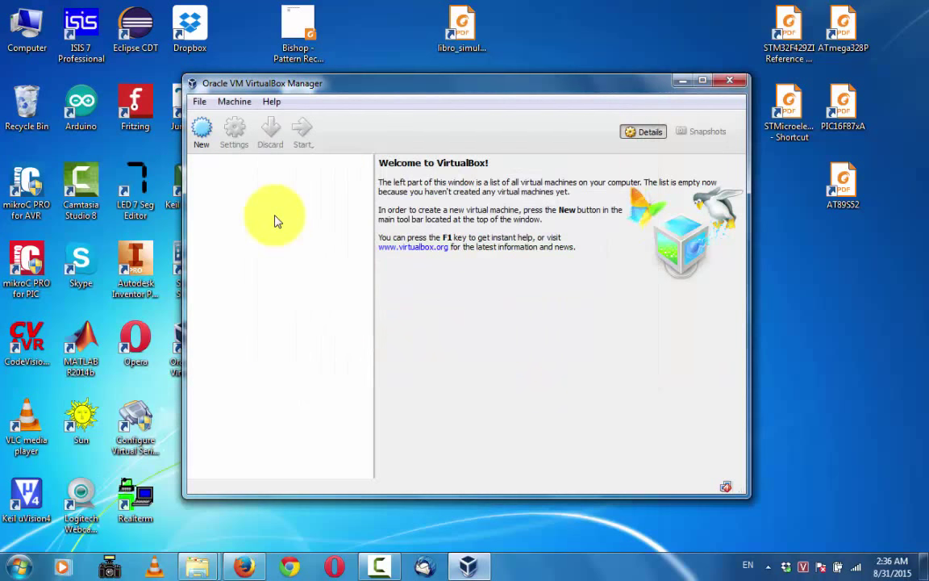
# Define a new machine WinXP2, type Microsoft Windows, version Windows XP (32-bit), and continue
pyautogui.click(201, 133)
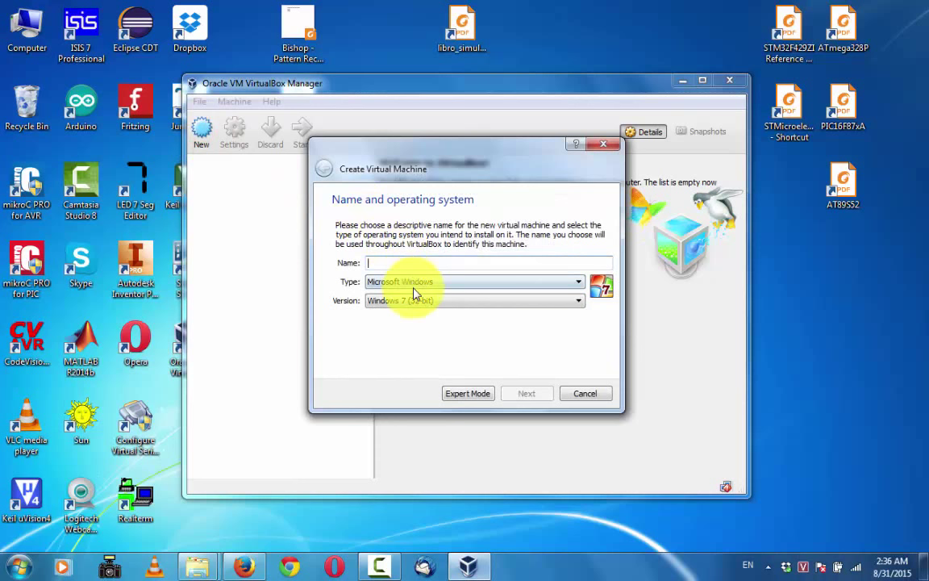
pyautogui.click(412, 282)
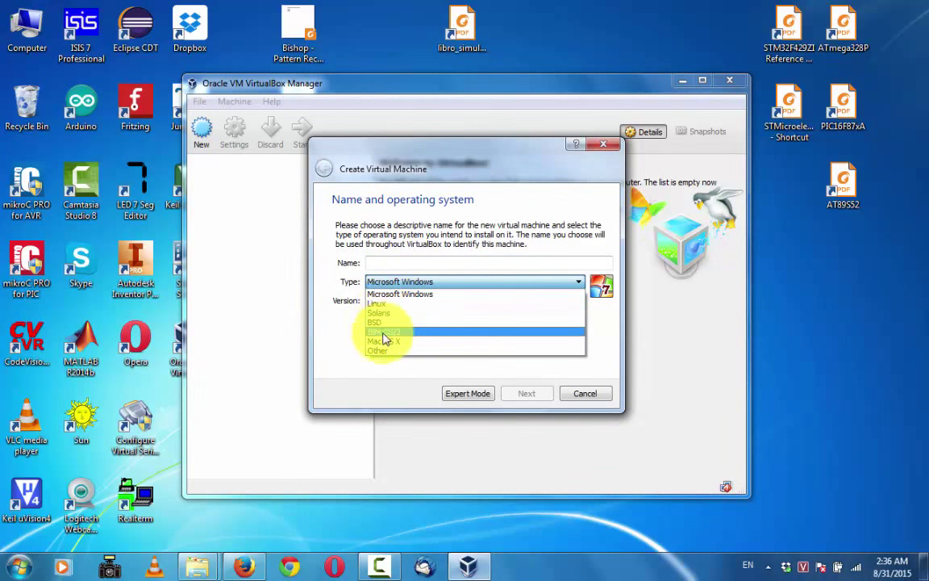
pyautogui.click(431, 287)
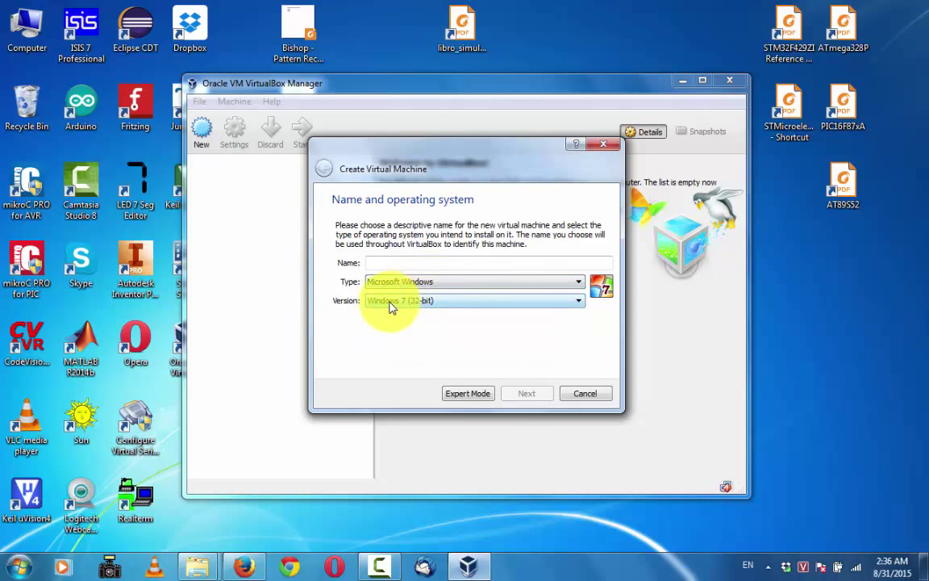
pyautogui.click(403, 302)
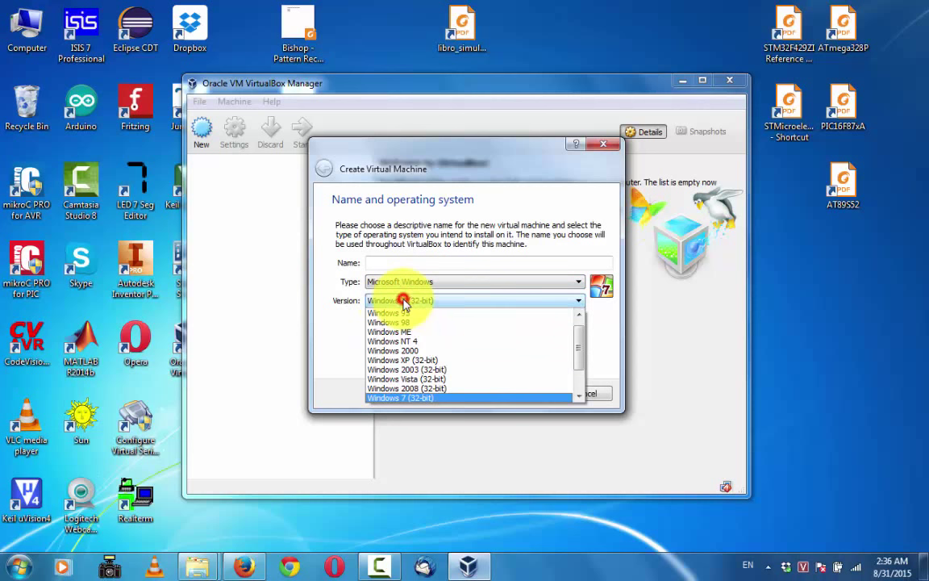
pyautogui.click(410, 360)
pyautogui.click(414, 264)
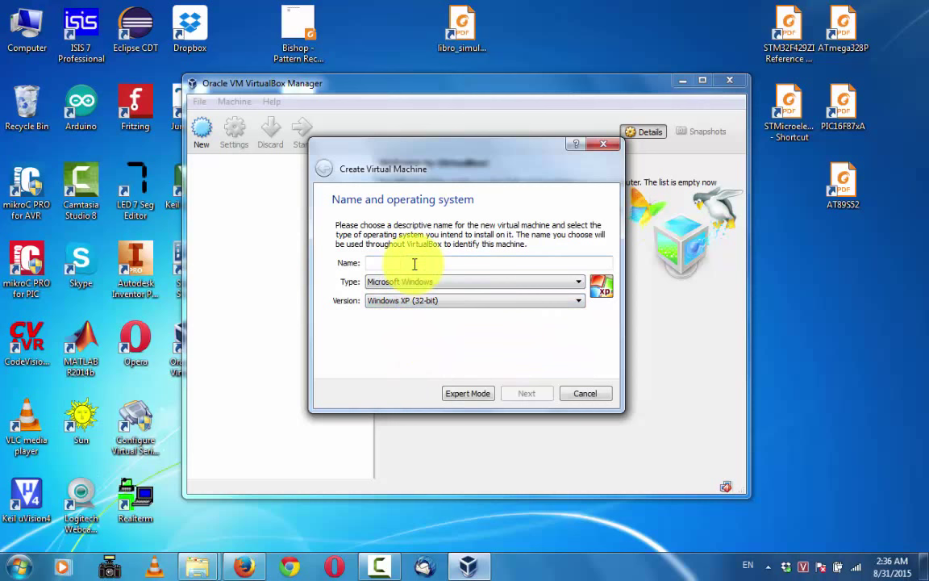
pyautogui.write('WinXP2')
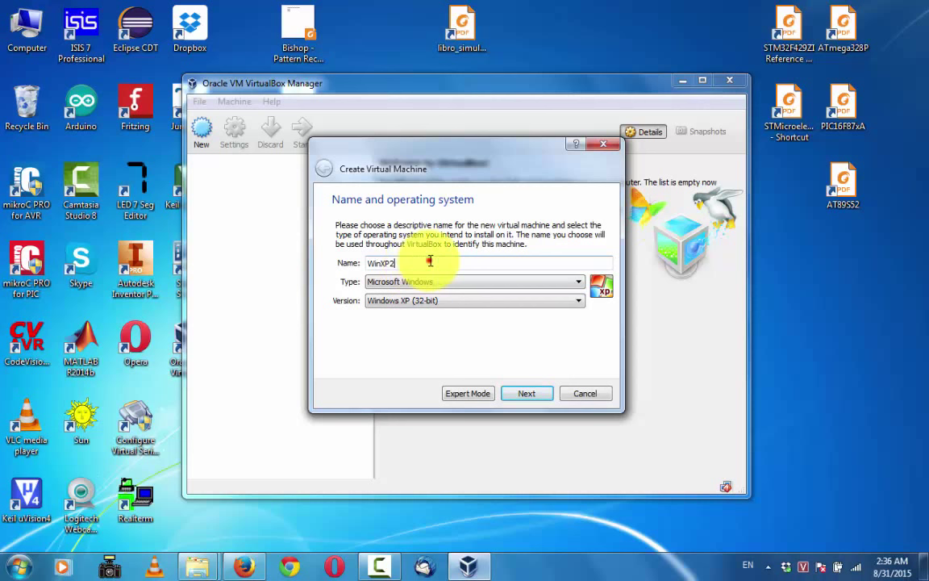
pyautogui.doubleClick(378, 264)
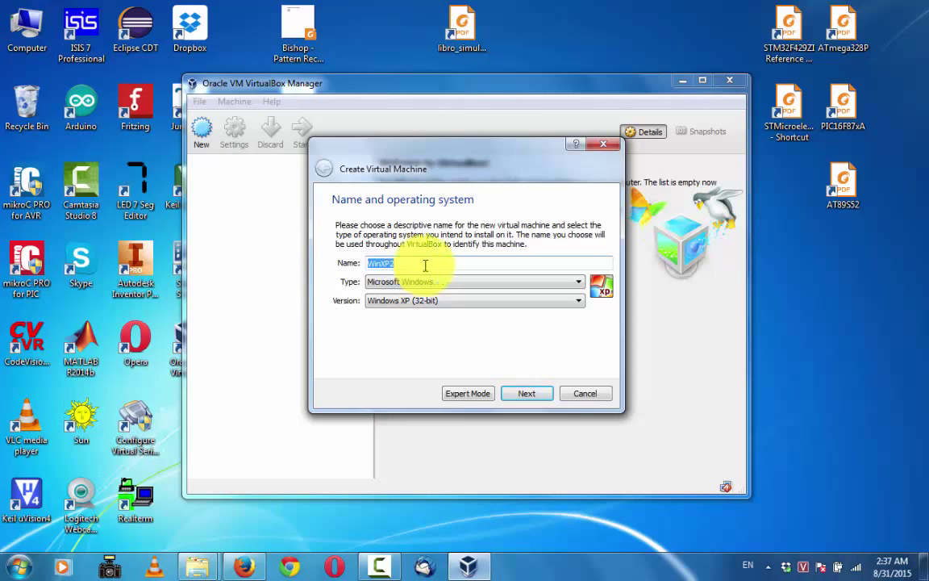
pyautogui.click(530, 394)
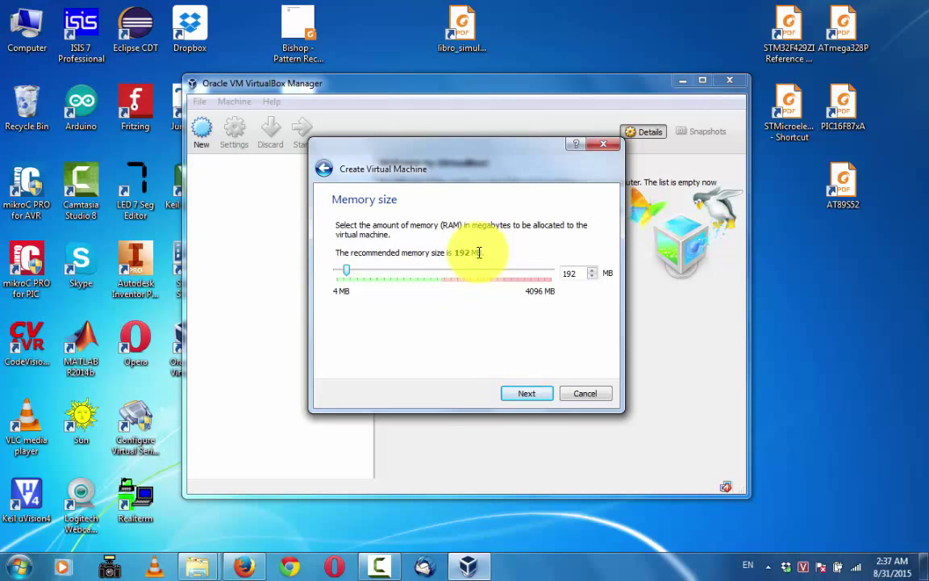
# Change the machine's memory from 192 MB to 256 MB and continue to the hard disk page
pyautogui.click(454, 253)
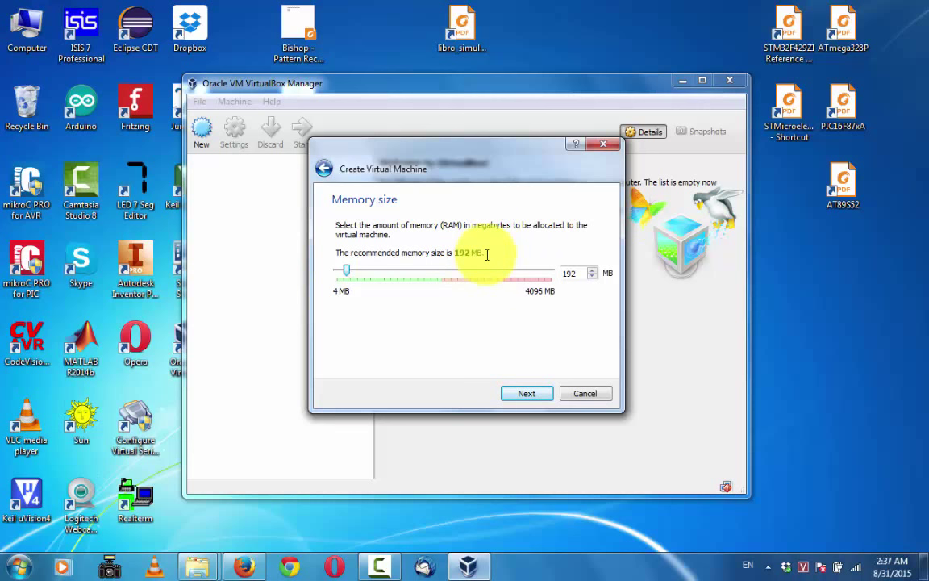
pyautogui.click(486, 254)
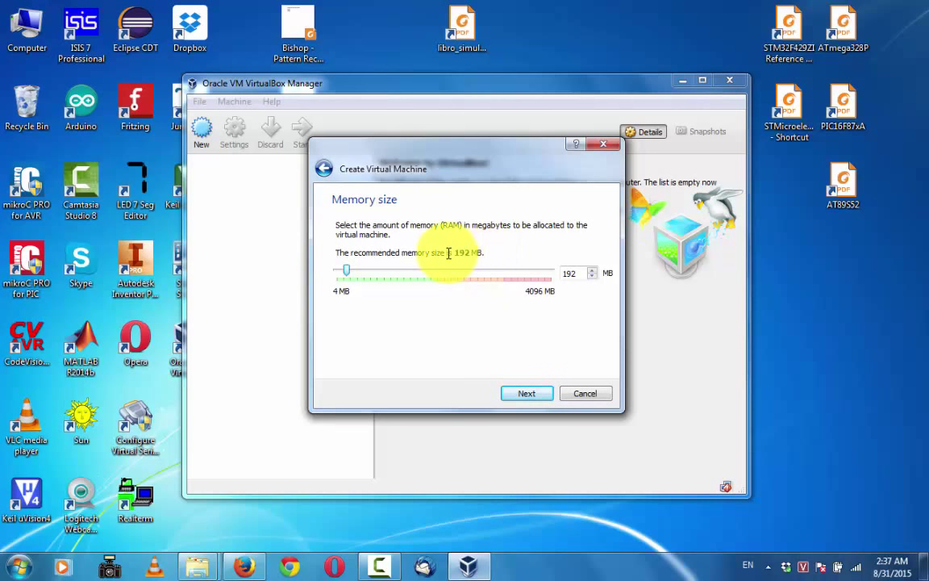
pyautogui.click(448, 253)
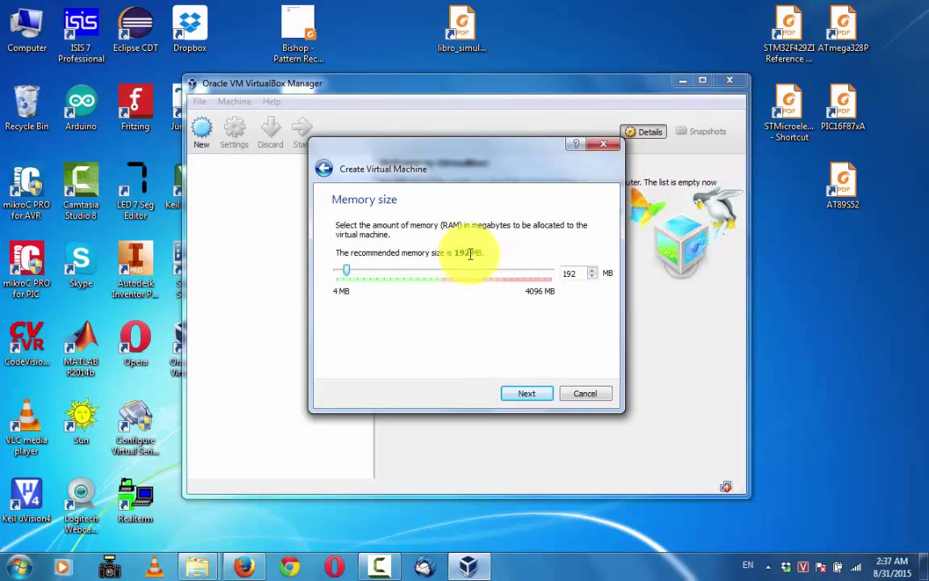
pyautogui.click(500, 248)
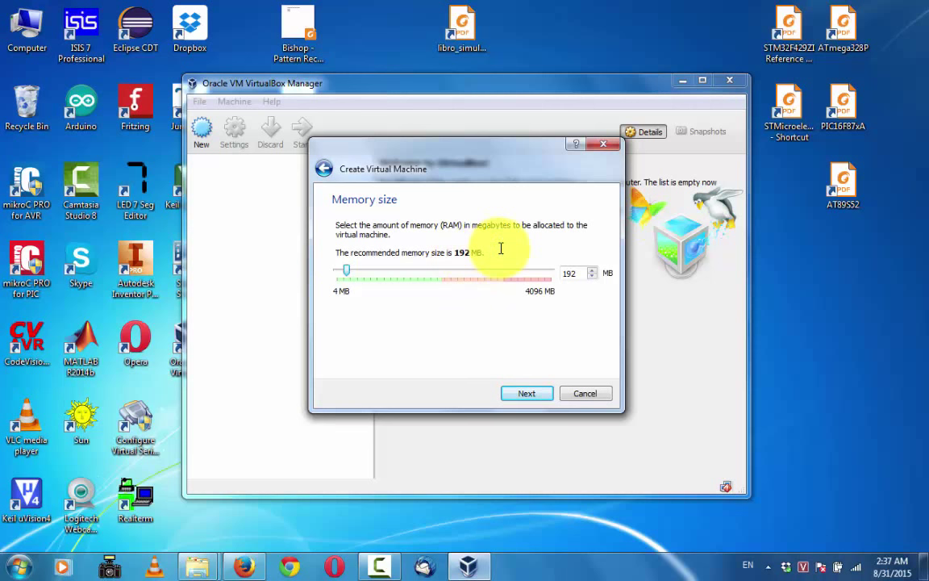
pyautogui.click(446, 251)
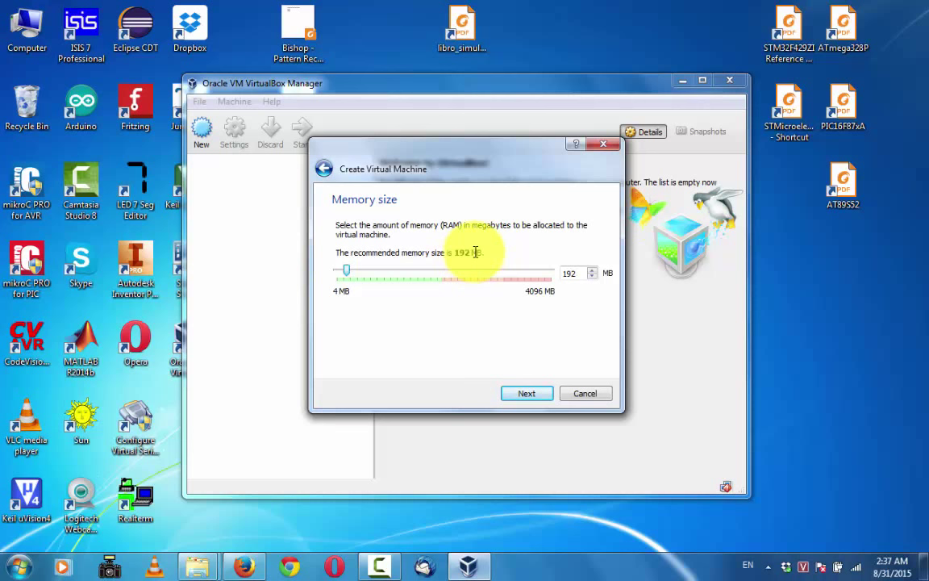
pyautogui.doubleClick(578, 272)
pyautogui.write('256')
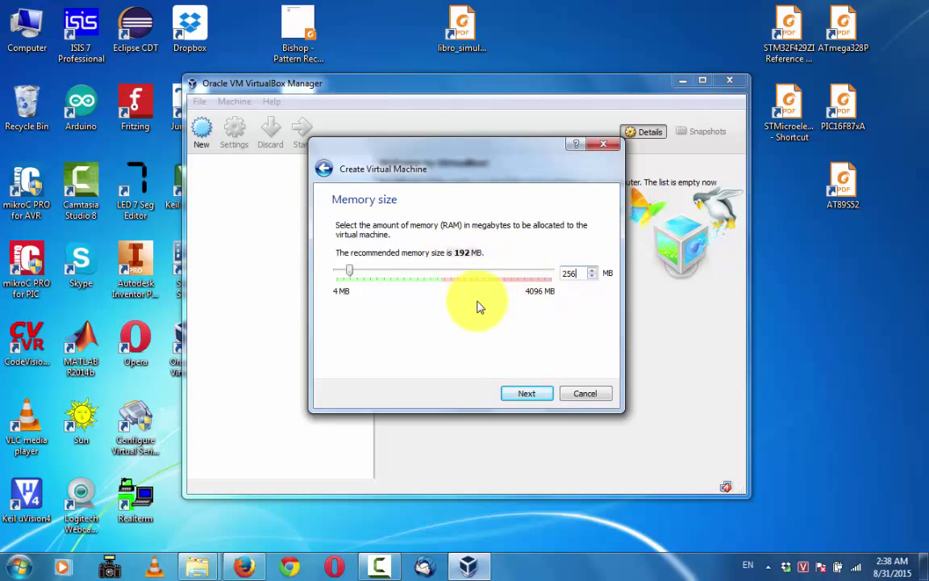
pyautogui.click(524, 393)
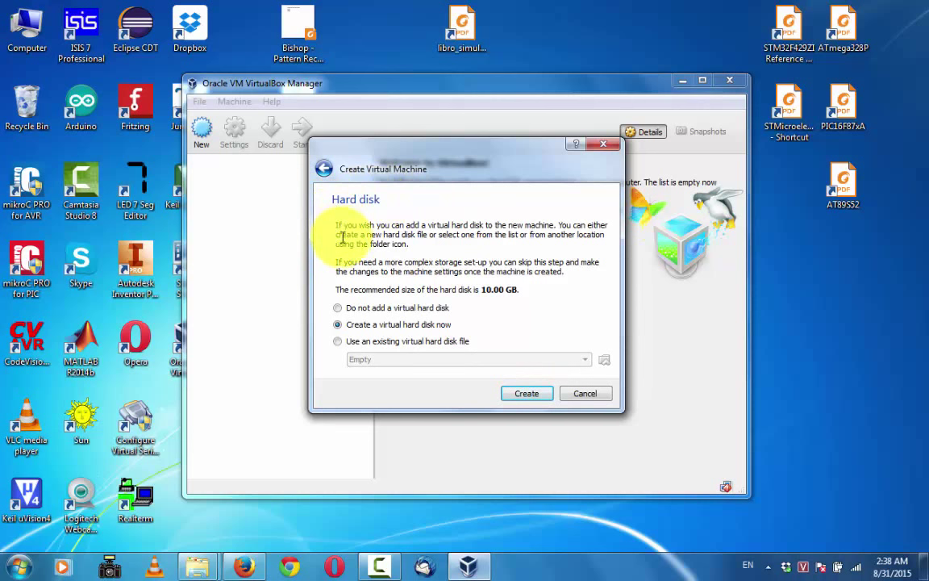
# Choose to create a virtual hard disk now, keeping VDI as its file type
pyautogui.click(382, 290)
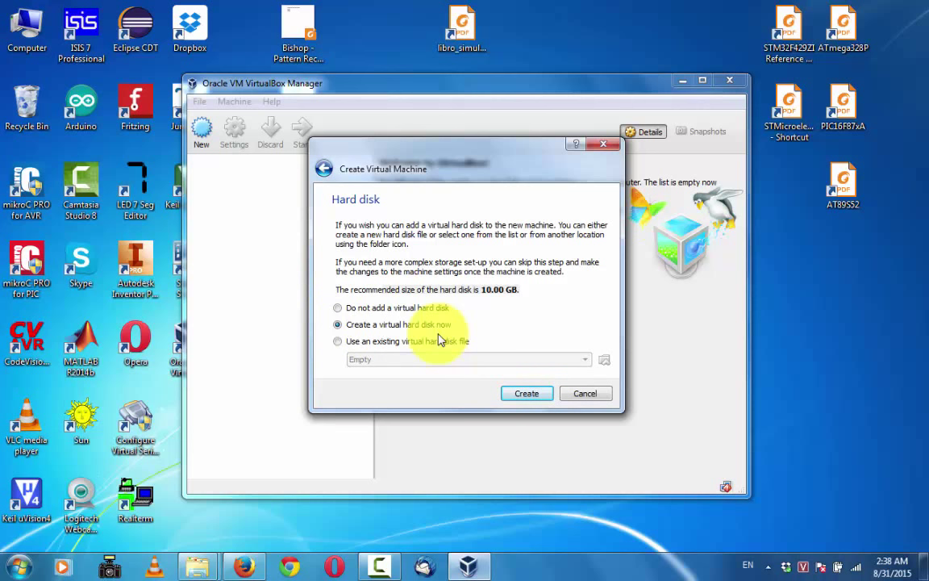
pyautogui.click(522, 395)
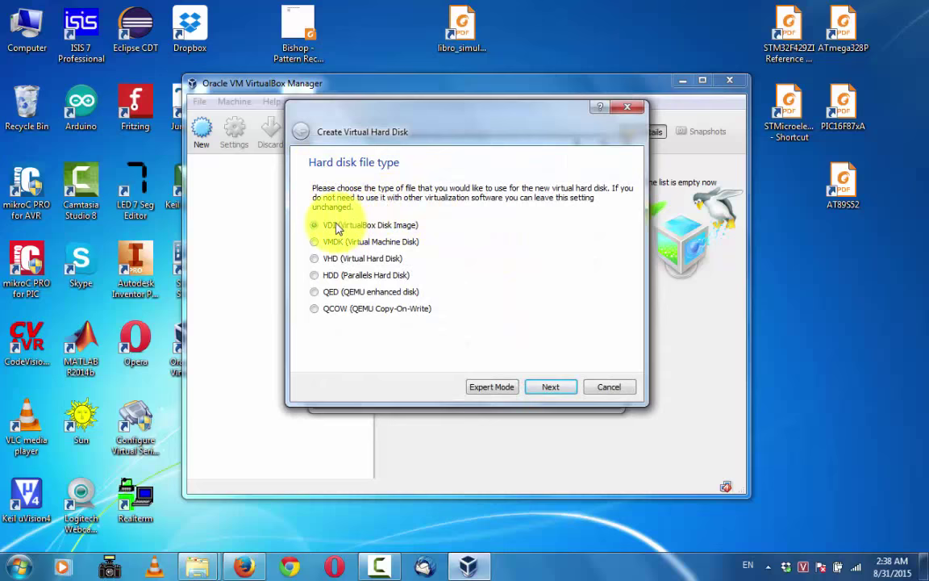
pyautogui.click(549, 388)
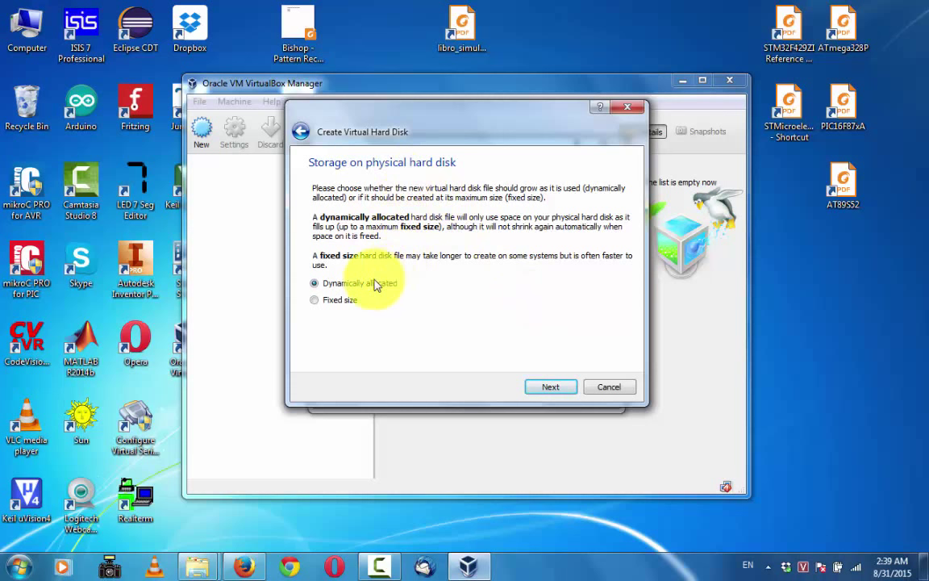
# Set the virtual disk's storage to Dynamically allocated rather than Fixed size and continue
pyautogui.click(326, 283)
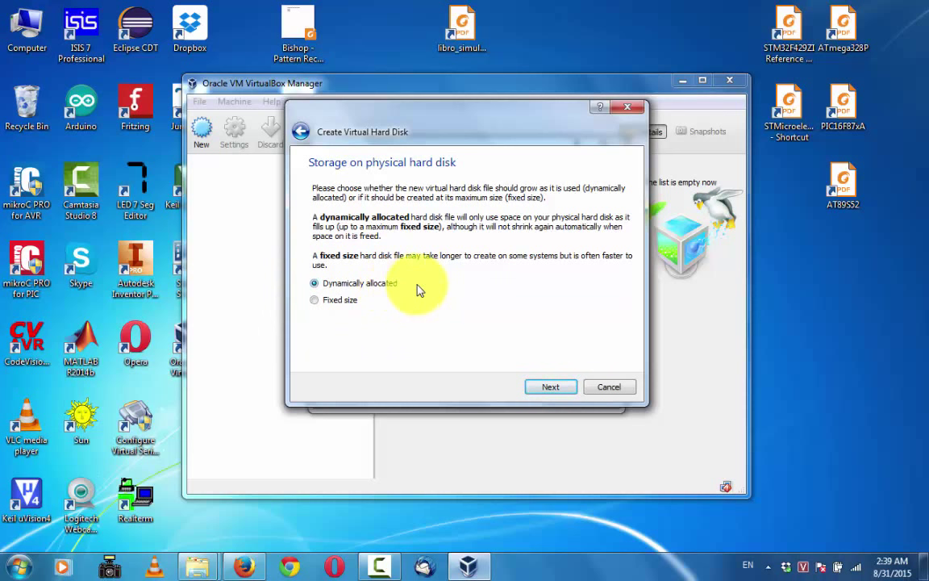
pyautogui.click(320, 301)
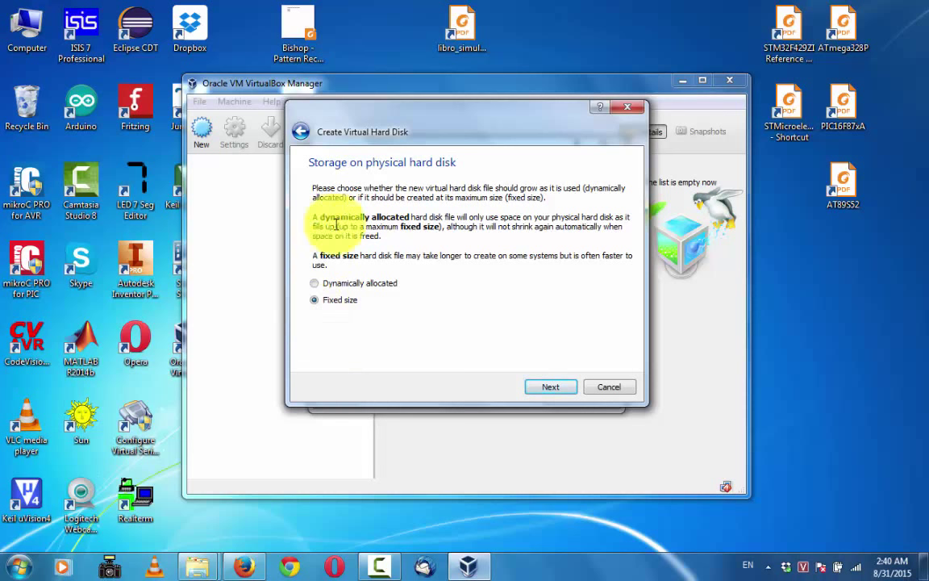
pyautogui.click(315, 283)
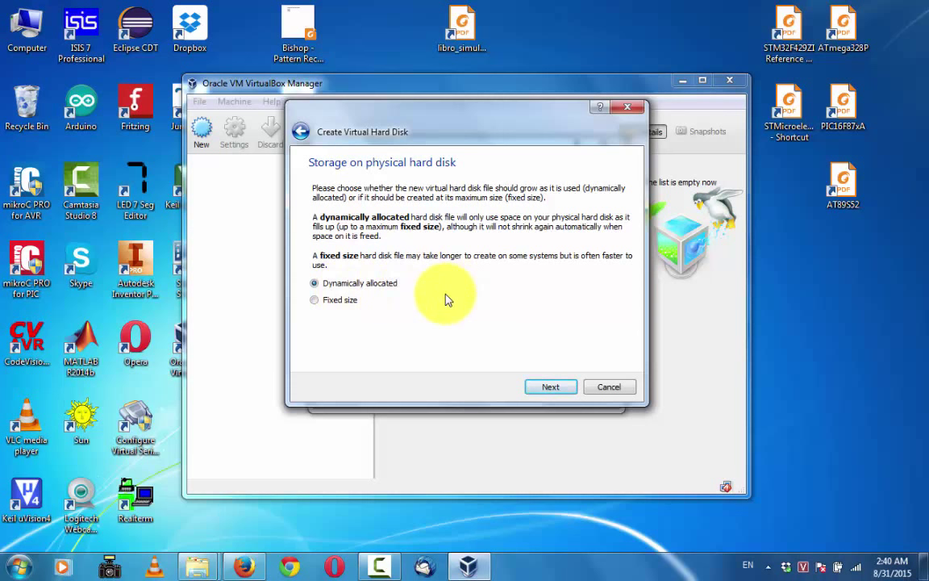
pyautogui.click(551, 388)
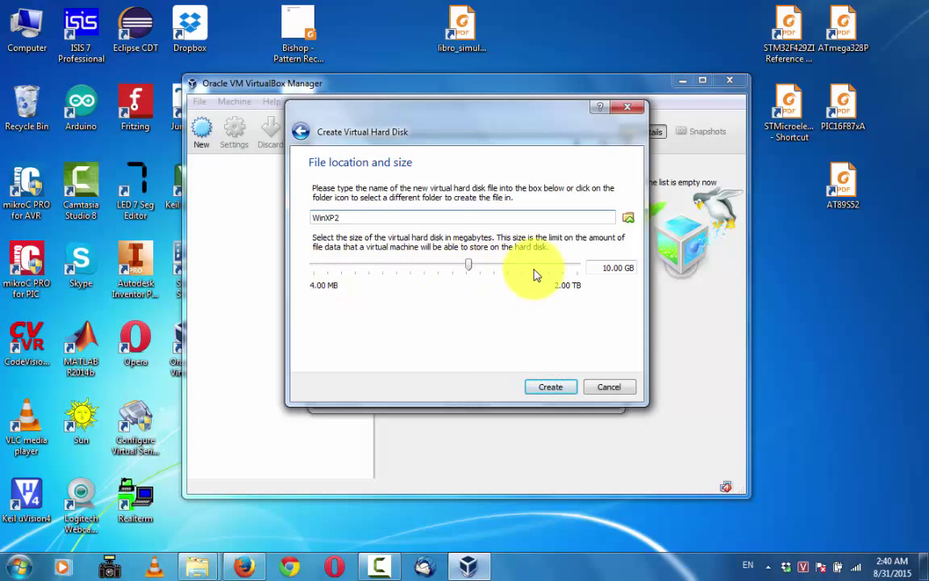
# Create the WinXP2 virtual disk with the default 10.00 GB size
pyautogui.moveTo(596, 270); pyautogui.dragTo(623, 279)
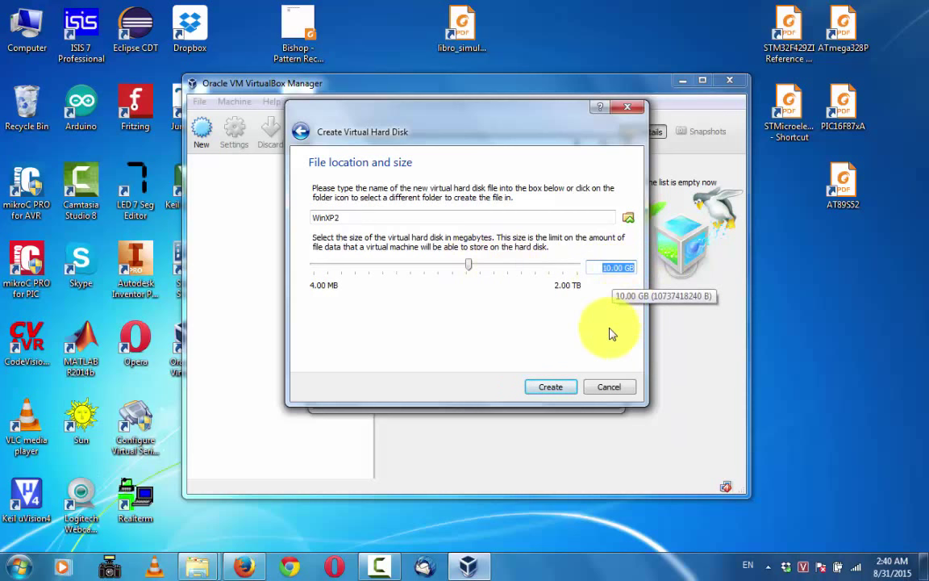
pyautogui.click(548, 386)
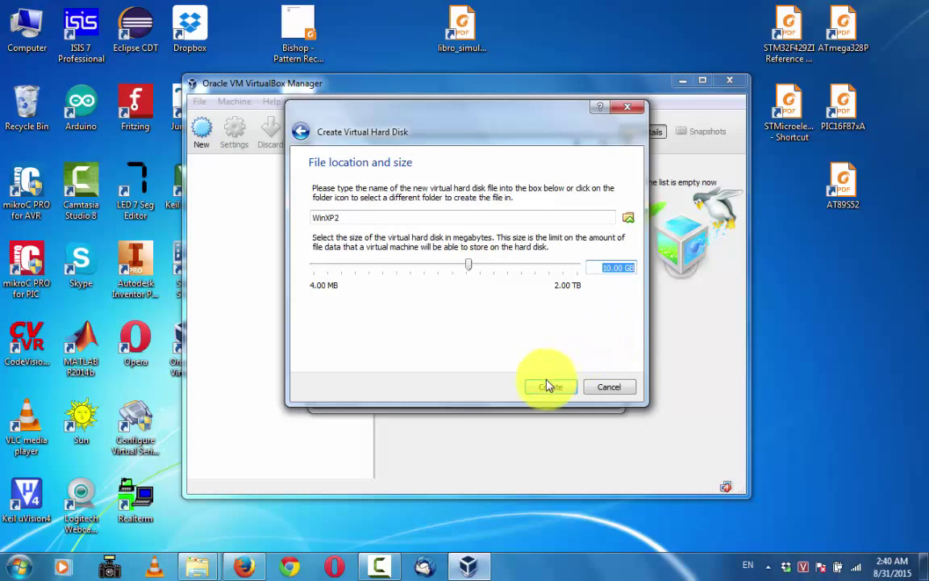
pyautogui.click(613, 271)
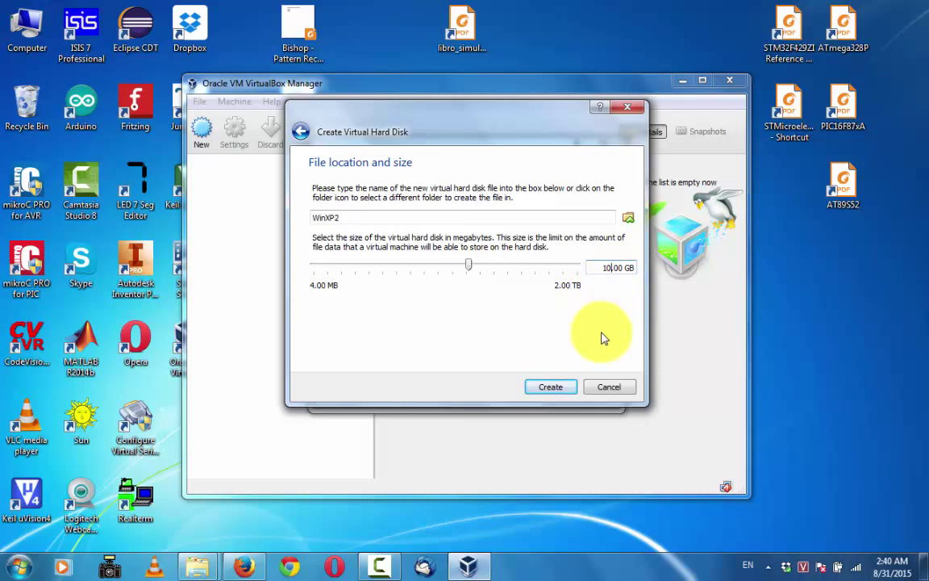
pyautogui.click(549, 385)
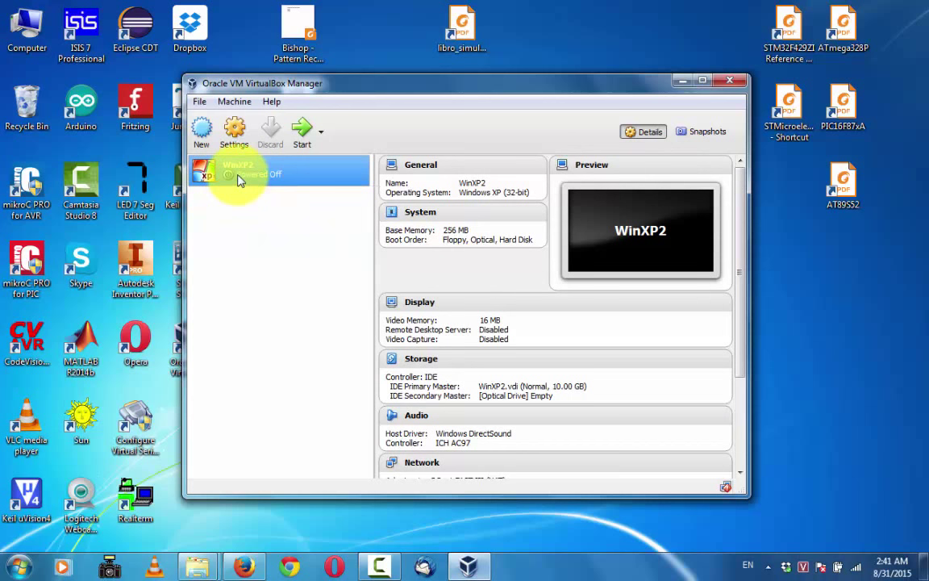
# Start the WinXP2 virtual machine from the VirtualBox Manager toolbar
pyautogui.rightClick(238, 176)
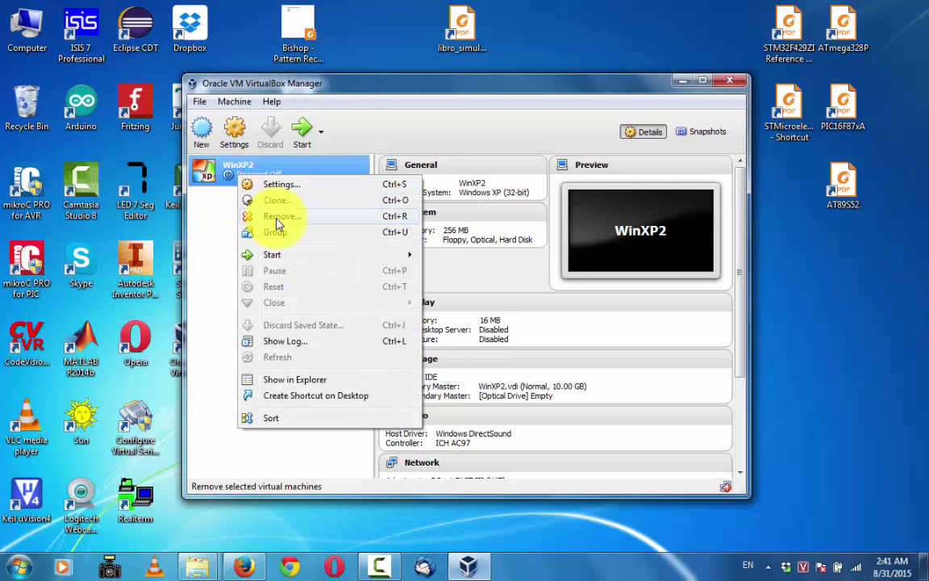
pyautogui.click(211, 212)
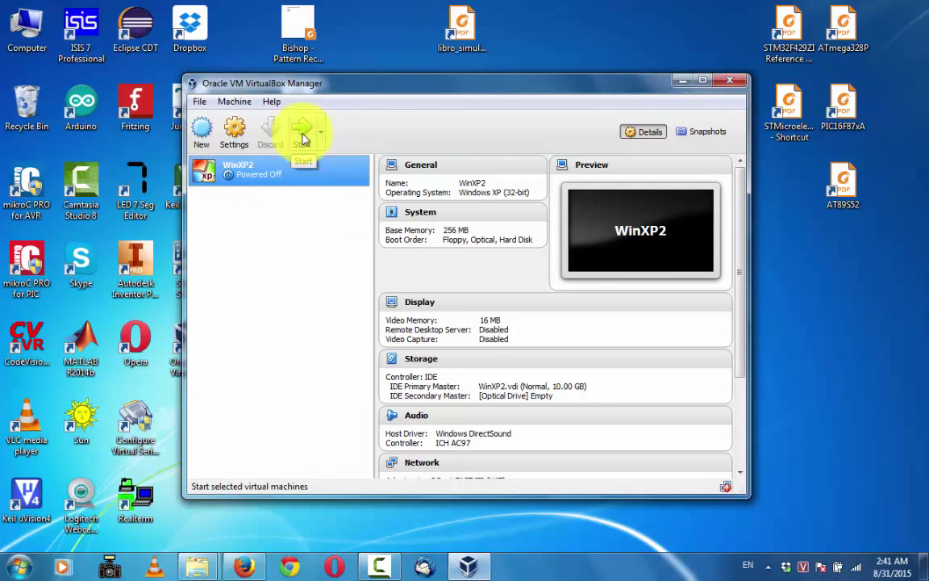
pyautogui.click(302, 137)
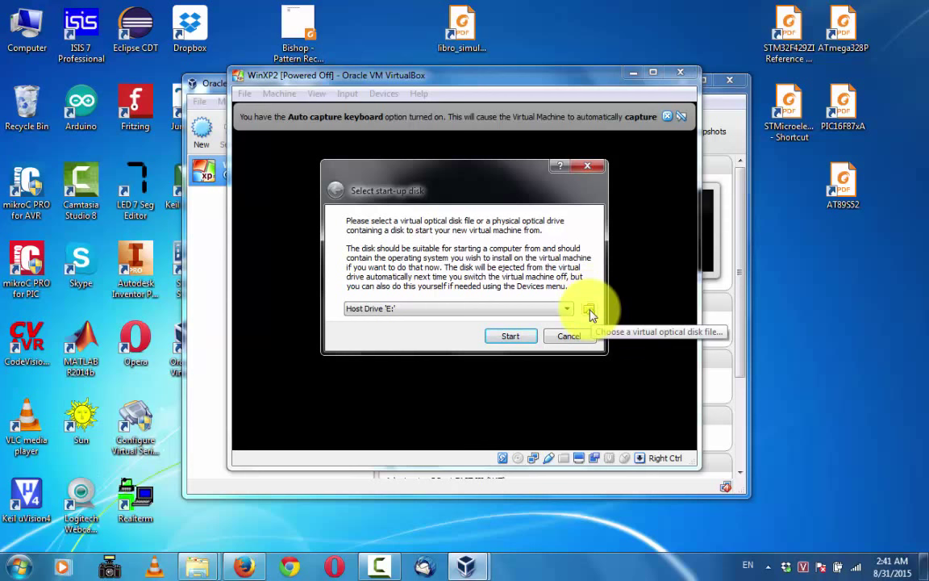
# Select WinXP2.iso from Data (D:) > Software as the start-up disk and boot from it
pyautogui.click(590, 312)
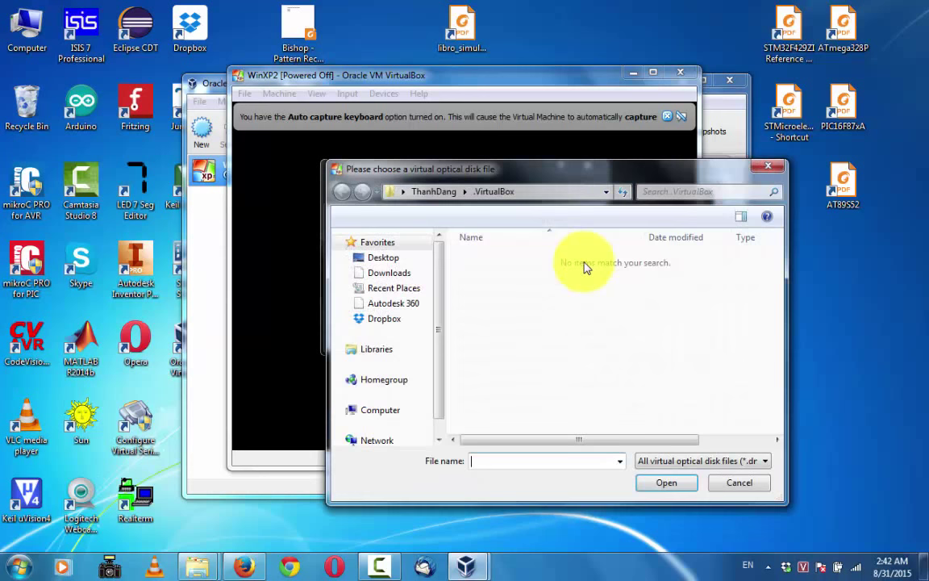
pyautogui.moveTo(439, 268); pyautogui.dragTo(443, 353)
pyautogui.click(385, 357)
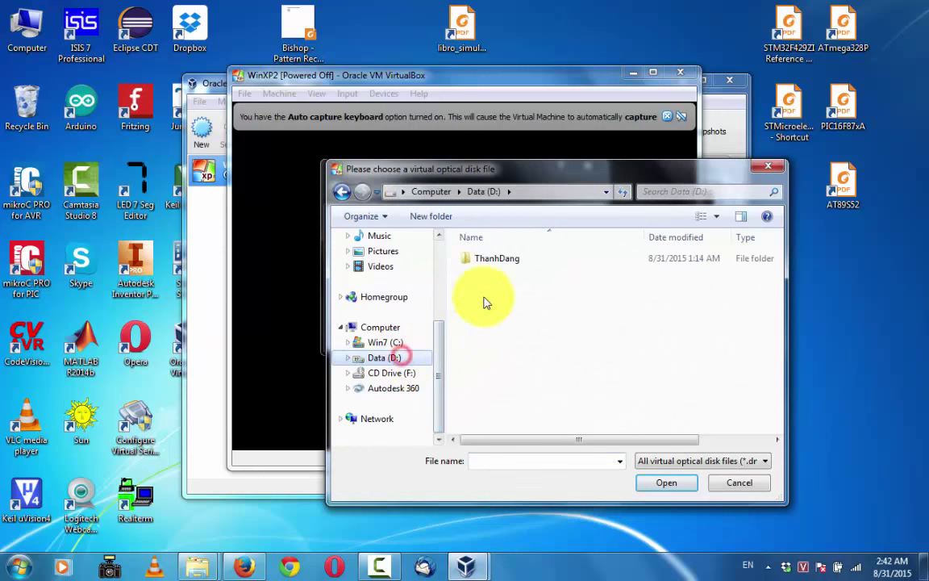
pyautogui.doubleClick(497, 260)
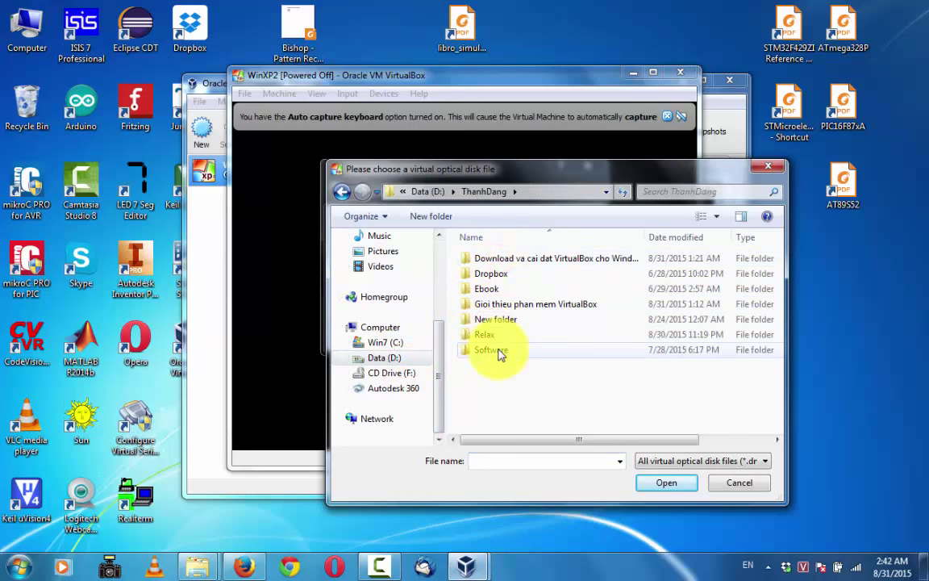
pyautogui.doubleClick(497, 351)
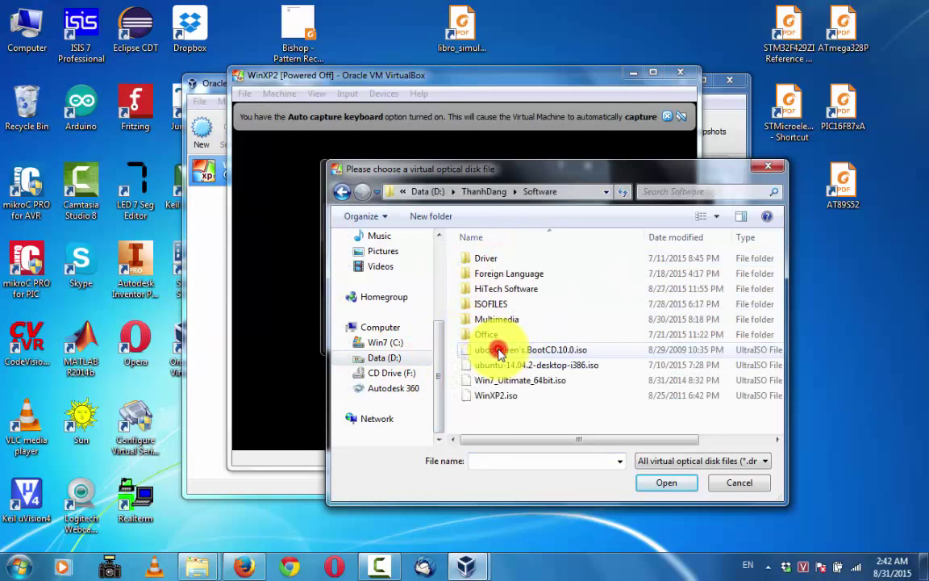
pyautogui.click(498, 395)
pyautogui.click(655, 481)
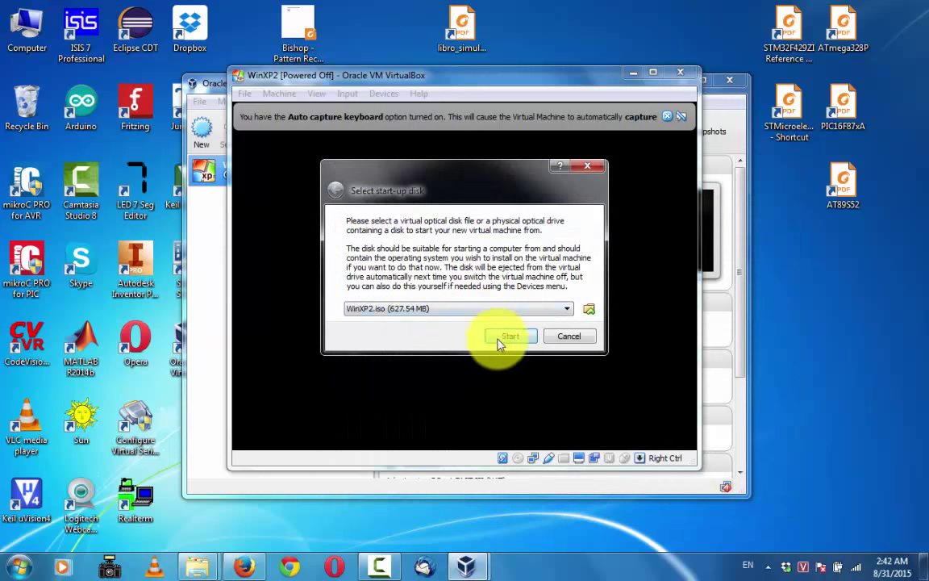
pyautogui.click(505, 336)
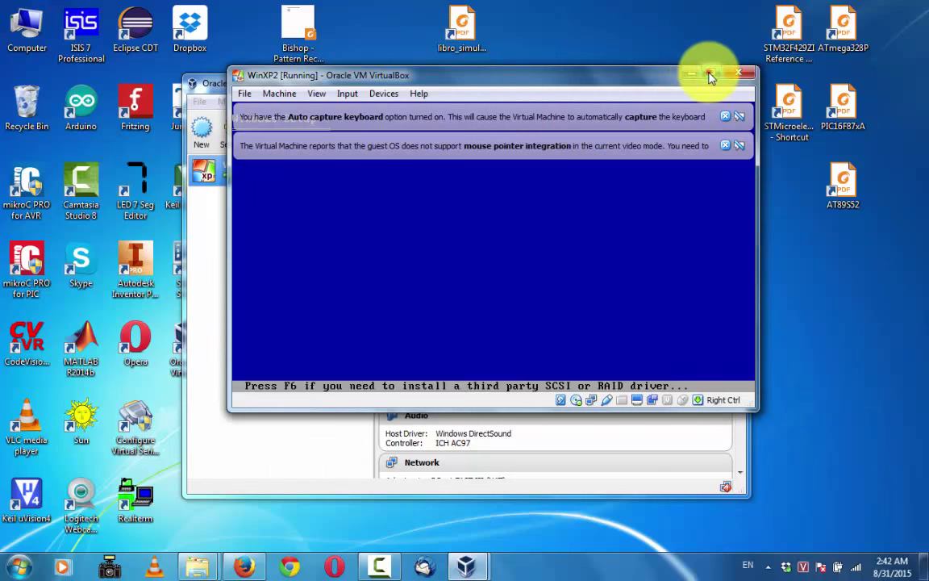
# Maximize the WinXP2 window and close the keyboard auto-capture and pointer integration notices
pyautogui.click(709, 73)
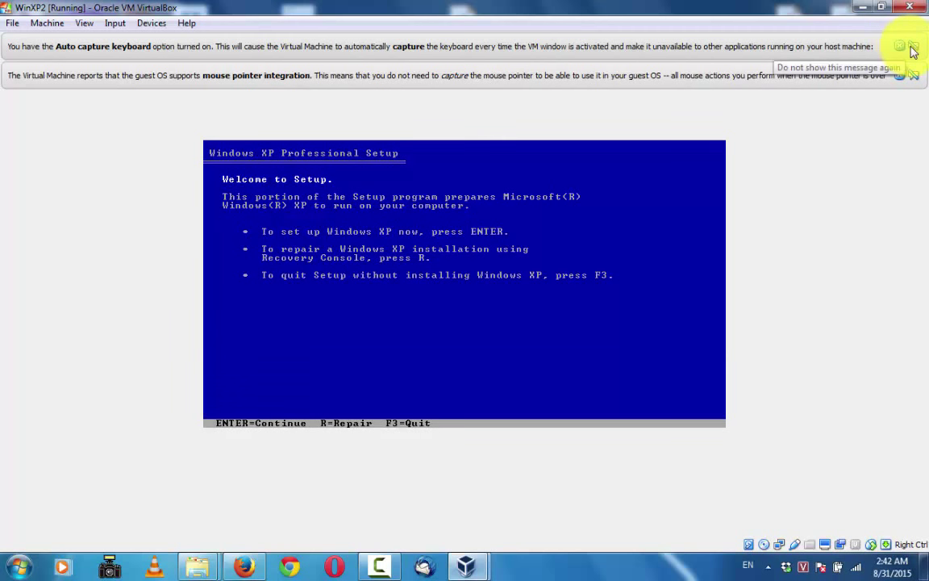
pyautogui.click(915, 48)
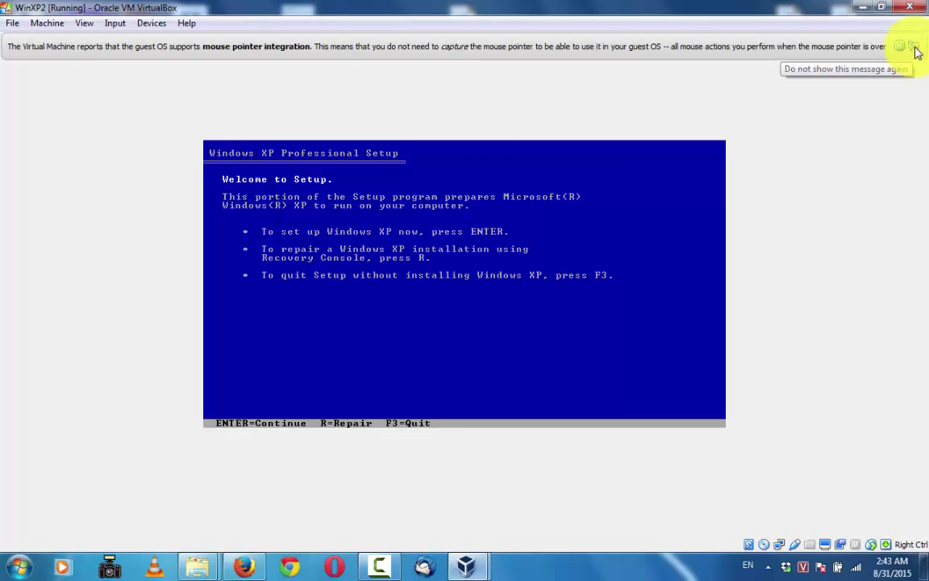
pyautogui.click(915, 48)
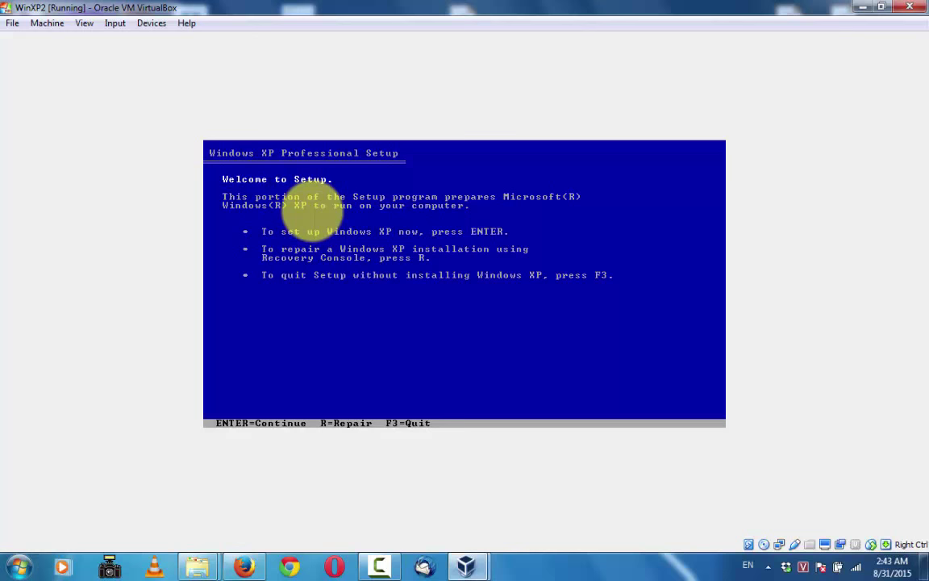
# Begin Windows XP setup with Enter and accept the licence agreement with F8
pyautogui.press('Return')
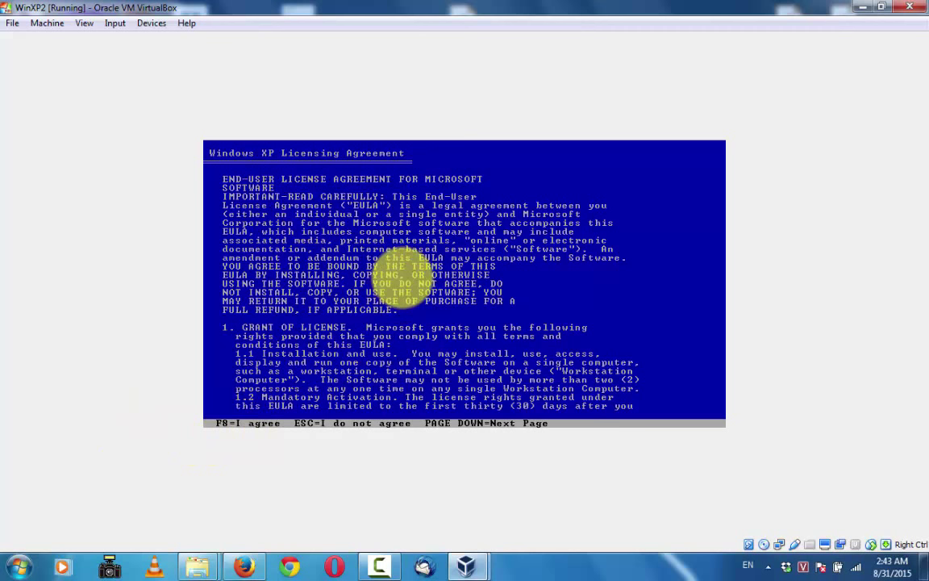
pyautogui.press('F8')
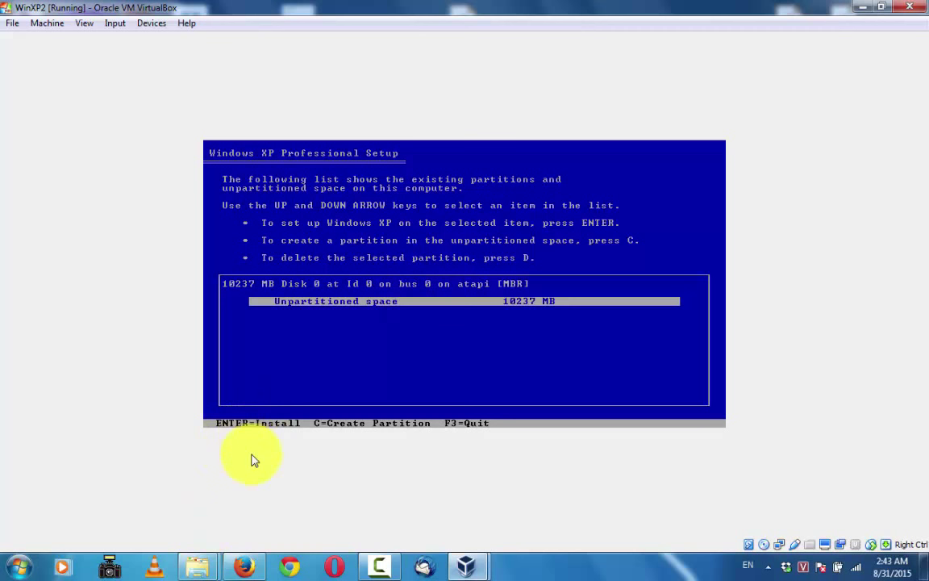
# Install XP on the unpartitioned space, quick-formatted as NTFS, and let setup copy files
pyautogui.press('Return')
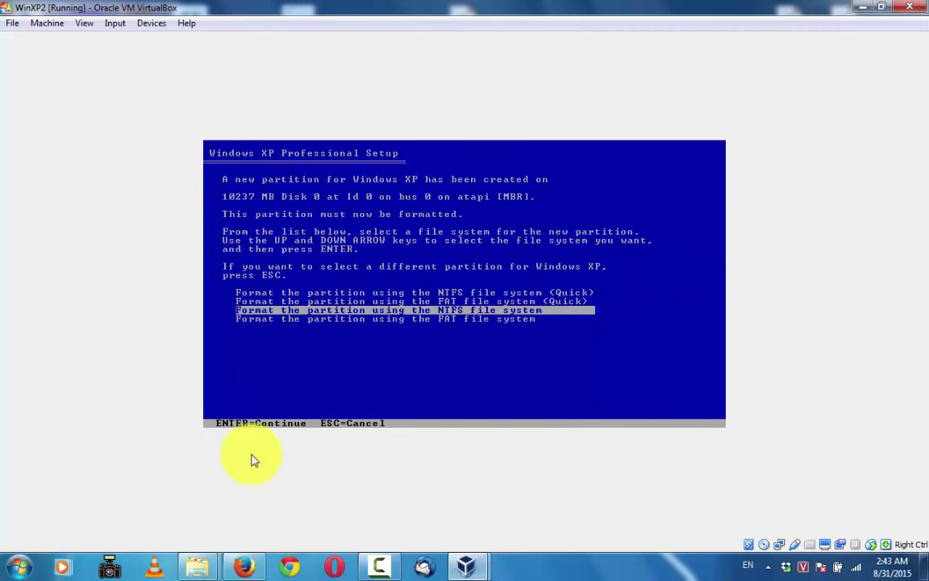
pyautogui.press('Up')
pyautogui.press('Up')
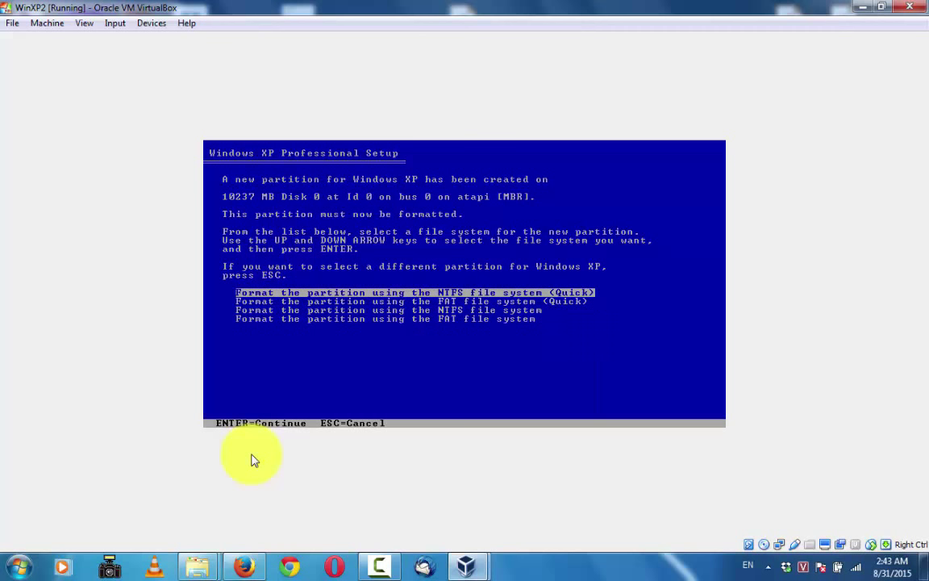
pyautogui.press('Return')
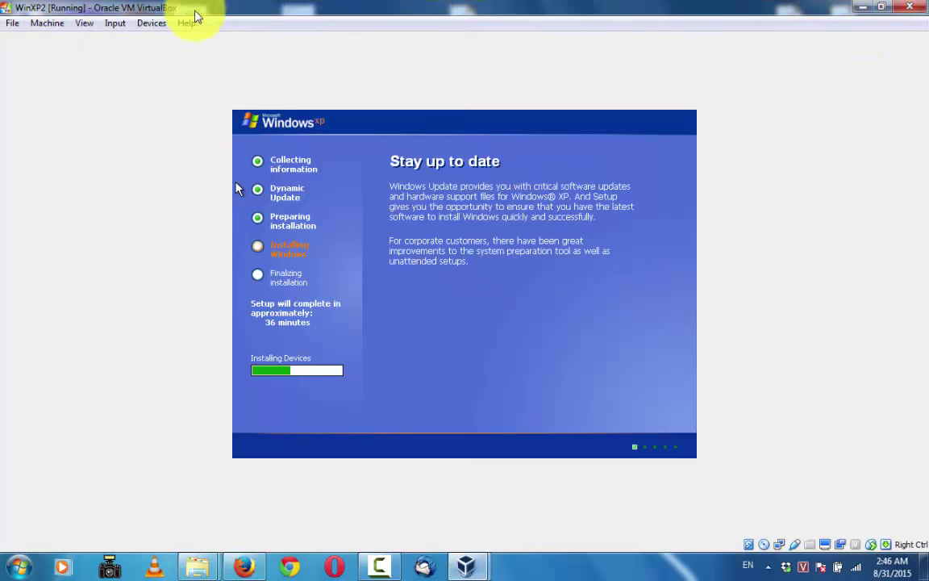
# Restore the WinXP2 VM window down from full screen during device installation
pyautogui.click(879, 10)
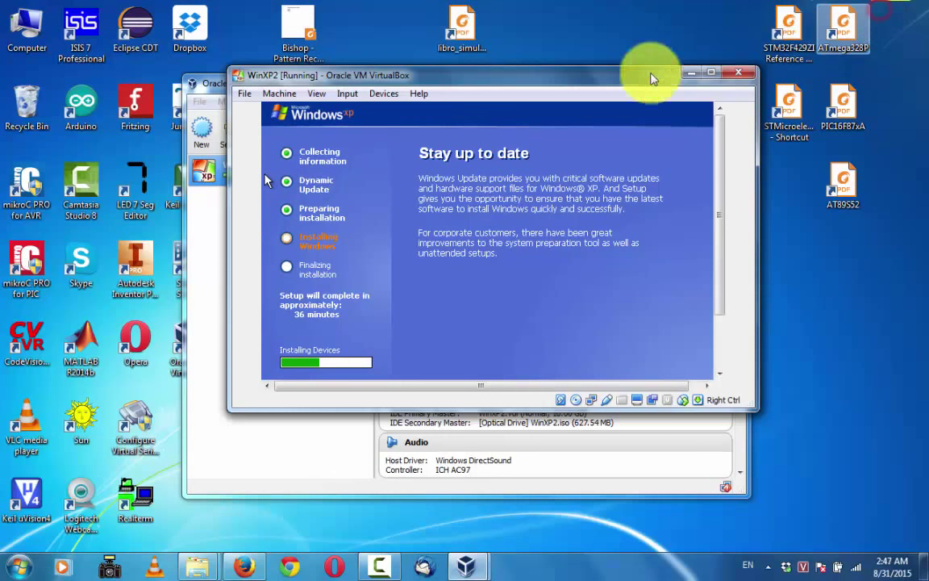
# Place the VM window upper right and the Manager lower left, with the VM window in front
pyautogui.moveTo(621, 73); pyautogui.dragTo(734, 40)
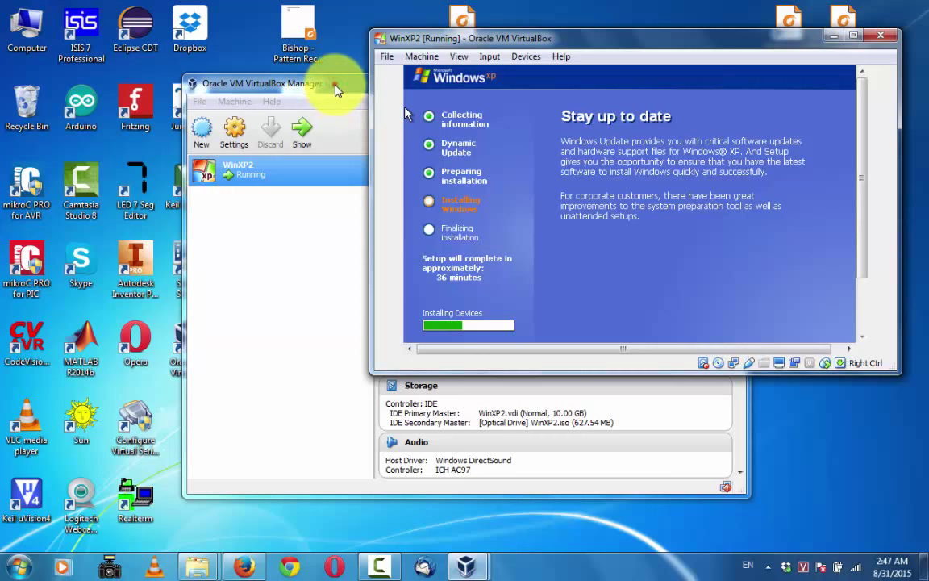
pyautogui.moveTo(343, 84); pyautogui.dragTo(280, 135)
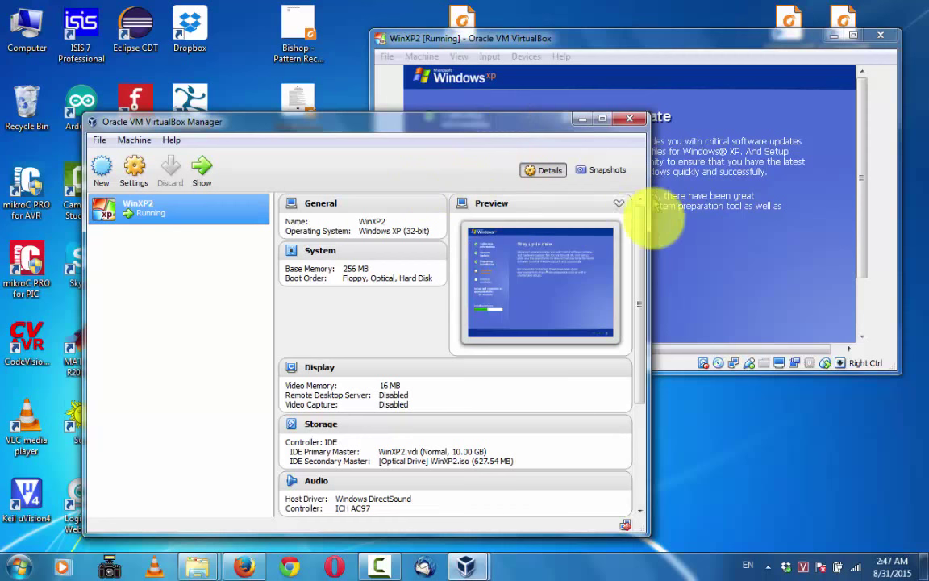
pyautogui.click(618, 38)
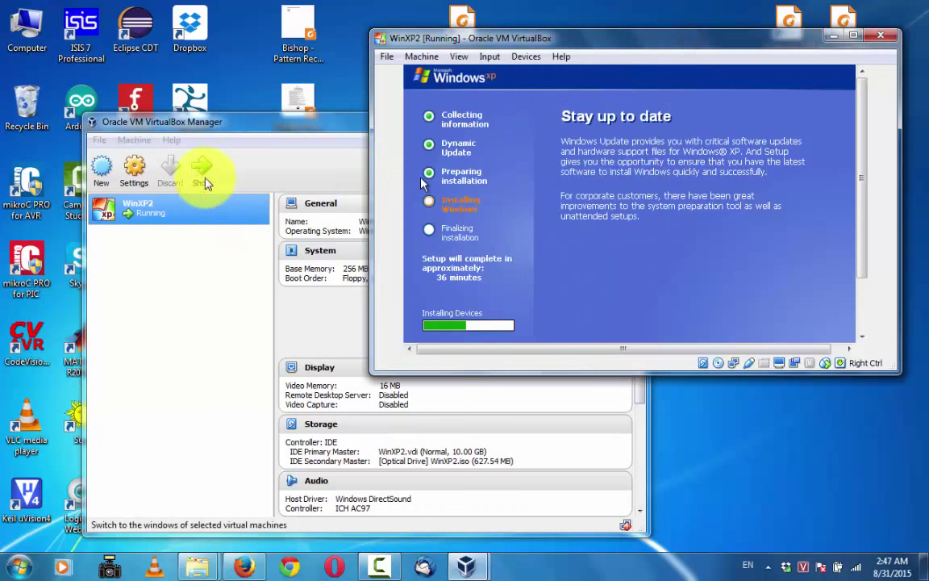
pyautogui.click(214, 121)
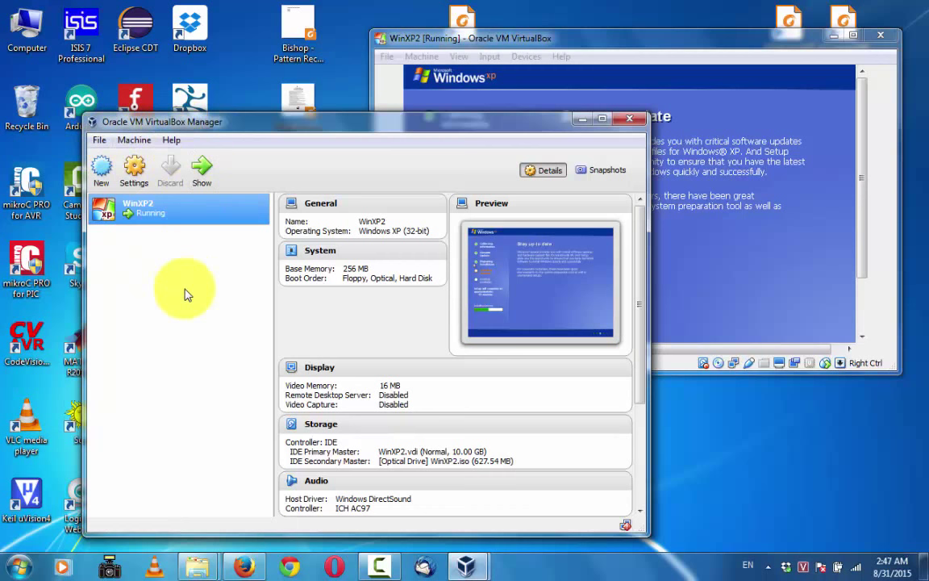
pyautogui.click(544, 37)
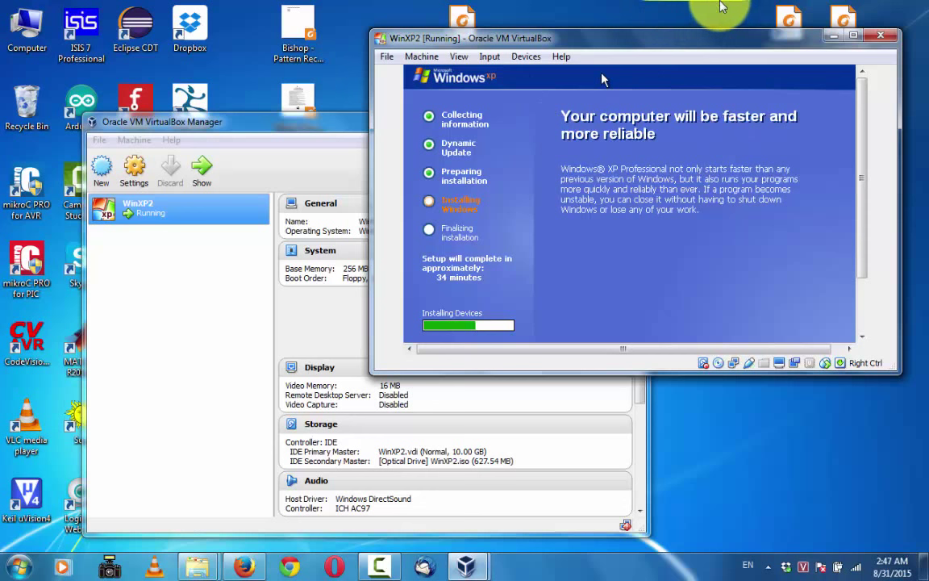
# Maximize the VM window and keep XP's default regional and language settings
pyautogui.click(853, 38)
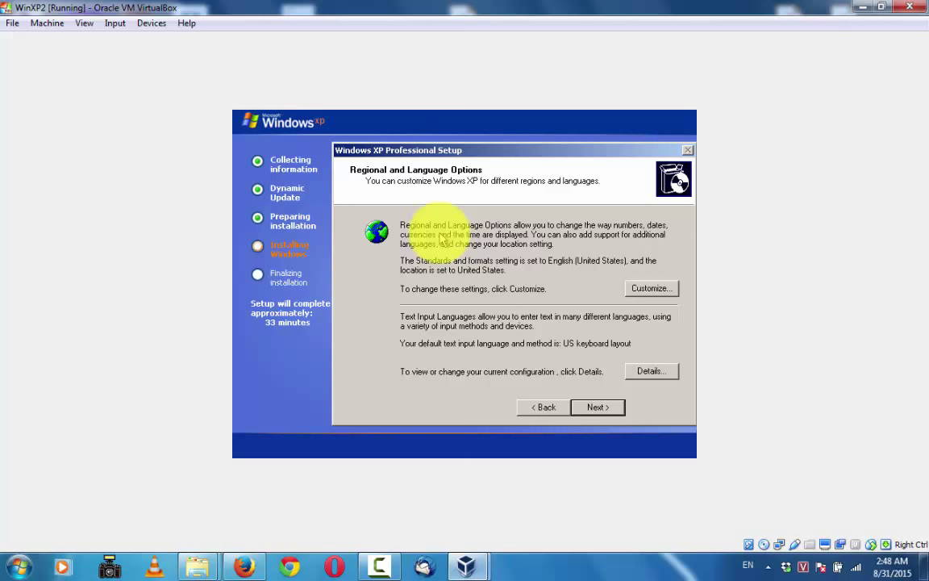
pyautogui.click(621, 407)
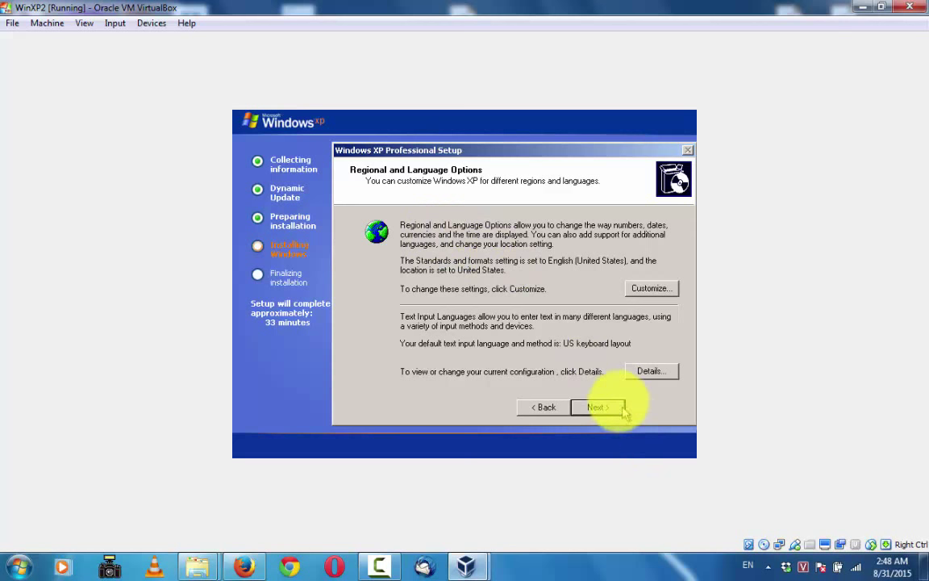
pyautogui.click(608, 407)
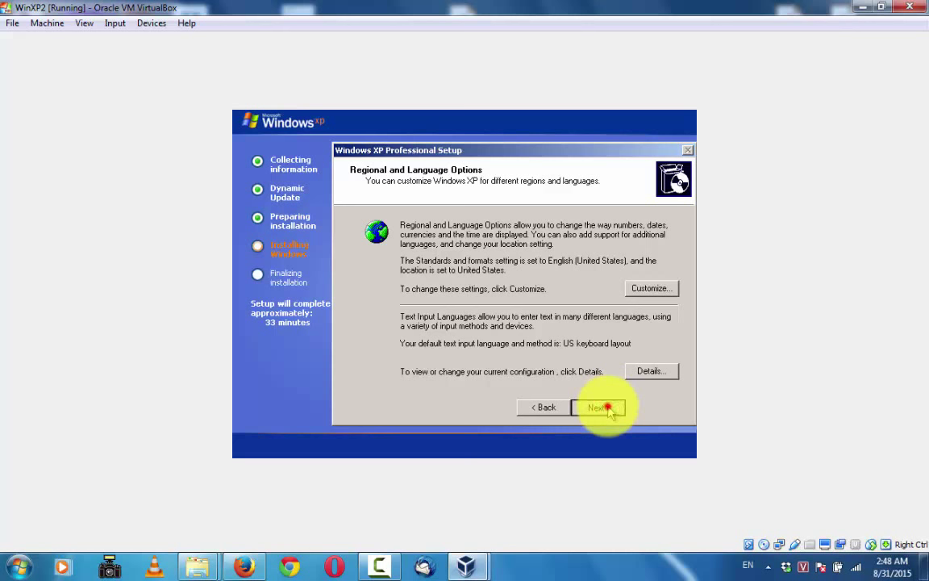
pyautogui.click(553, 409)
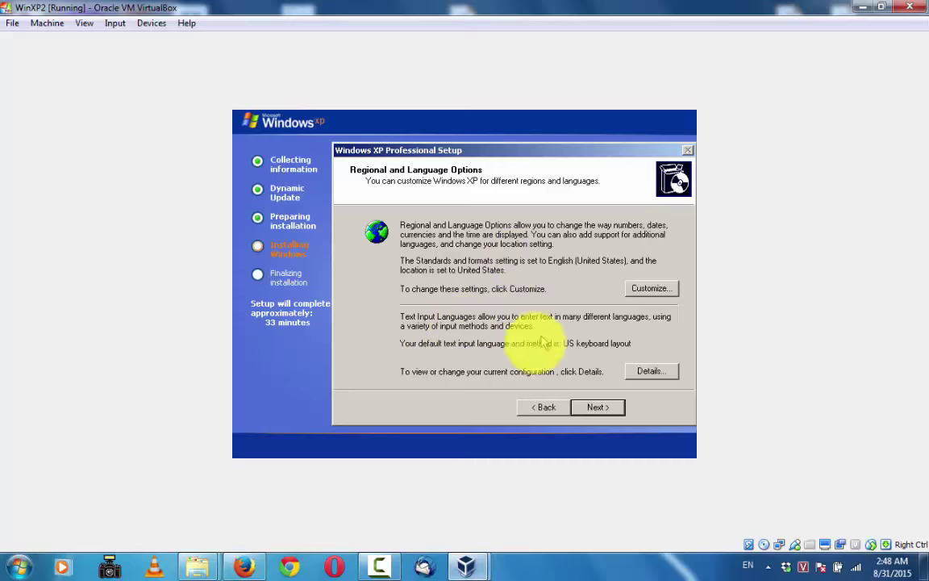
pyautogui.click(599, 408)
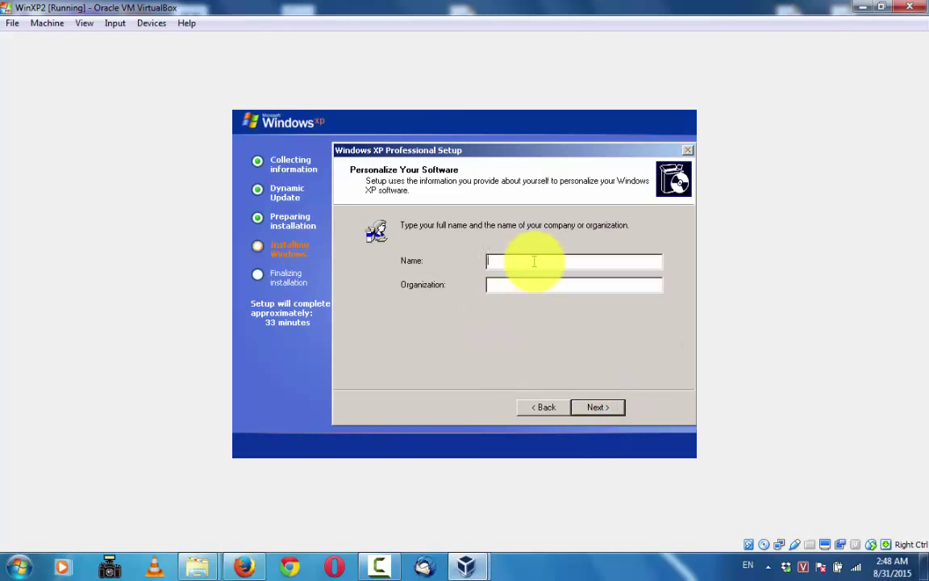
# Enter the owner's name and organization on Personalize Your Software and continue
pyautogui.write('TharhDang')
pyautogui.press('Tab')
pyautogui.write('ThanhDang')
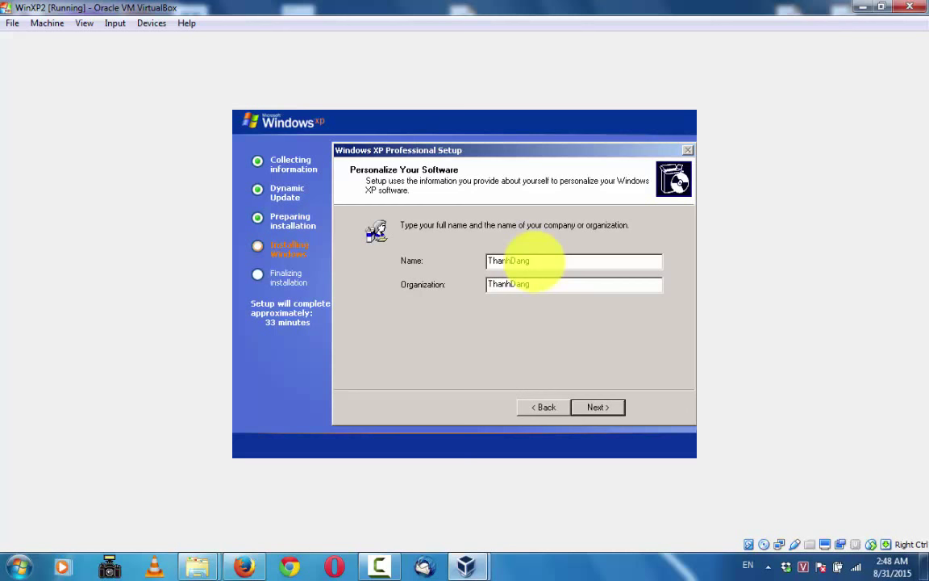
pyautogui.write(' Group')
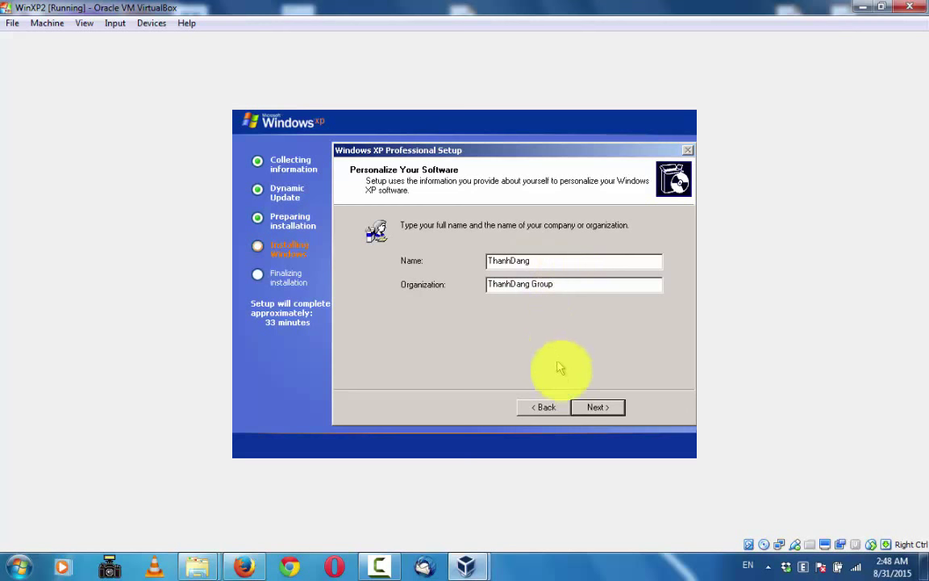
pyautogui.click(600, 407)
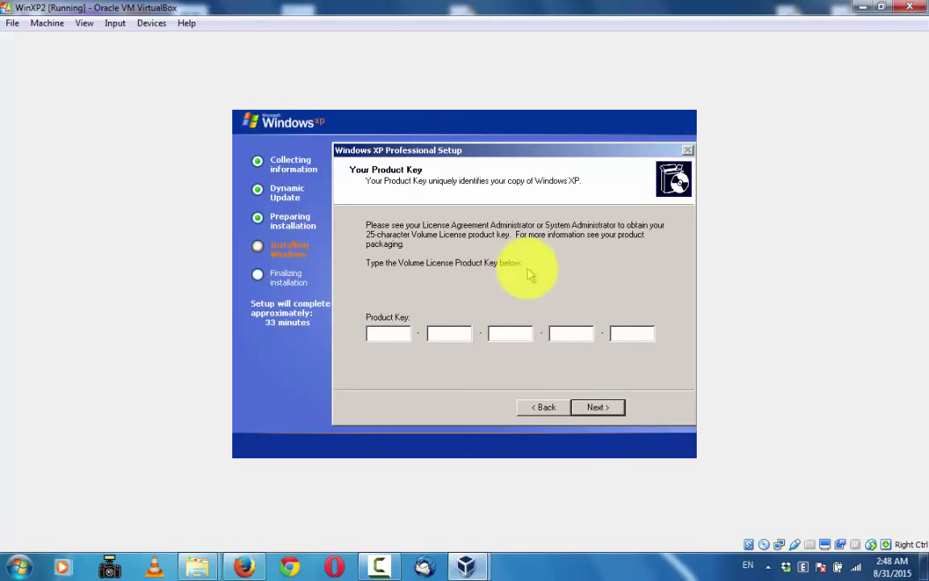
# Enter the 25-character Windows XP product key and submit it
pyautogui.click(391, 332)
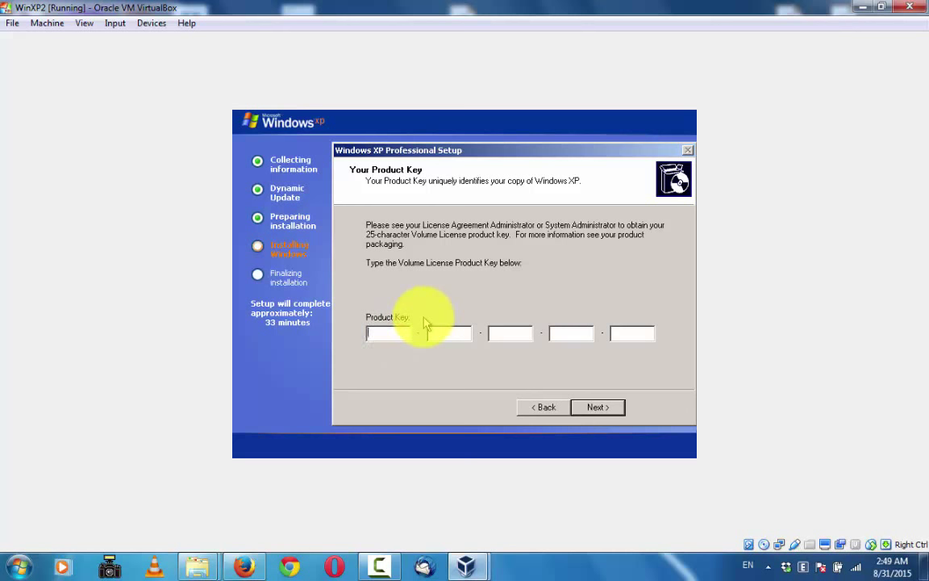
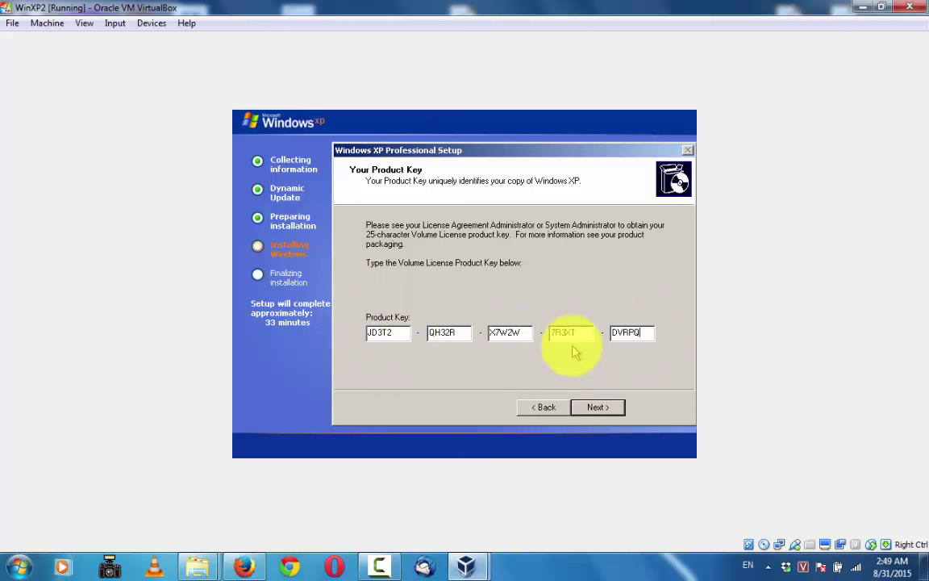
pyautogui.click(591, 405)
# Dismiss the invalid-key error, change a second-group character to 6, and continue
pyautogui.click(483, 322)
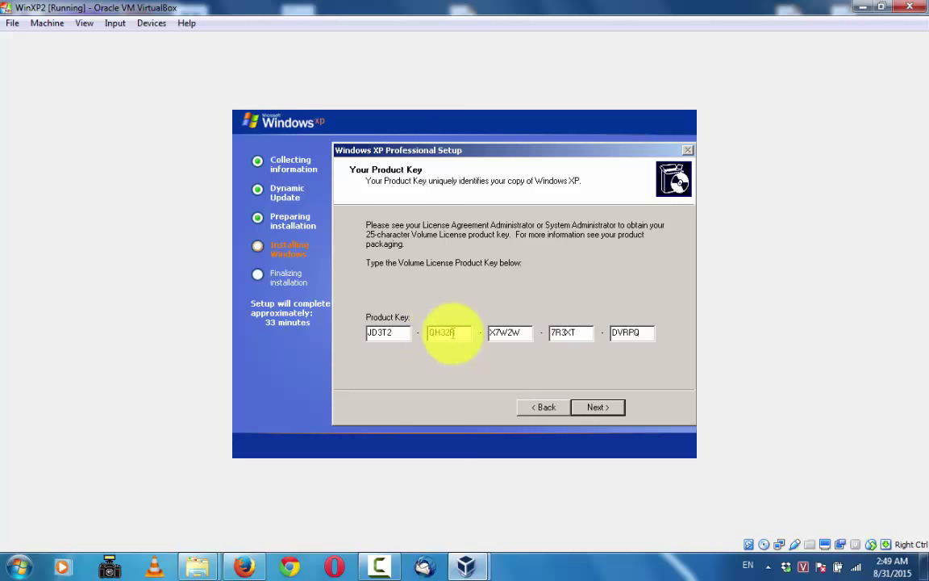
pyautogui.moveTo(435, 333); pyautogui.dragTo(450, 334)
pyautogui.click(450, 333)
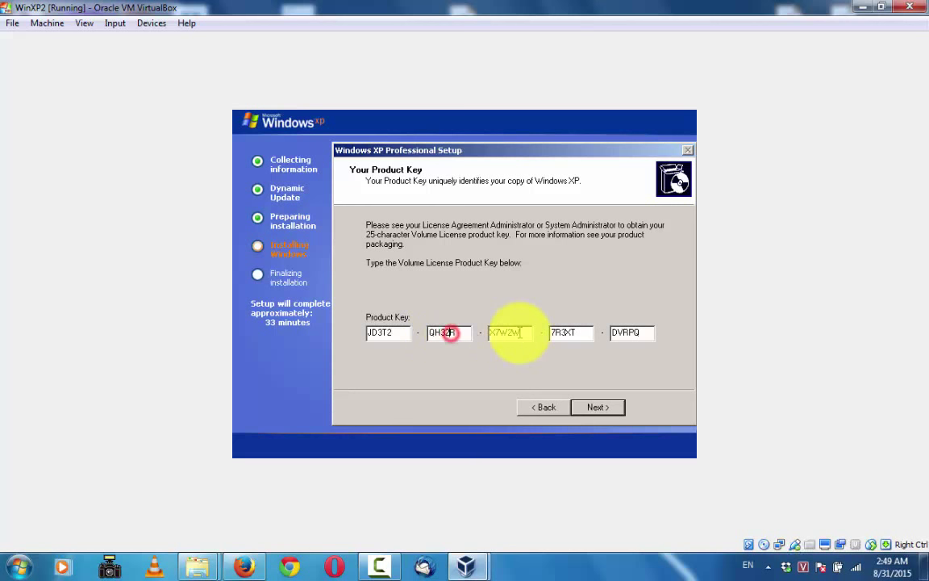
pyautogui.press('BackSpace')
pyautogui.write('6')
pyautogui.click(595, 407)
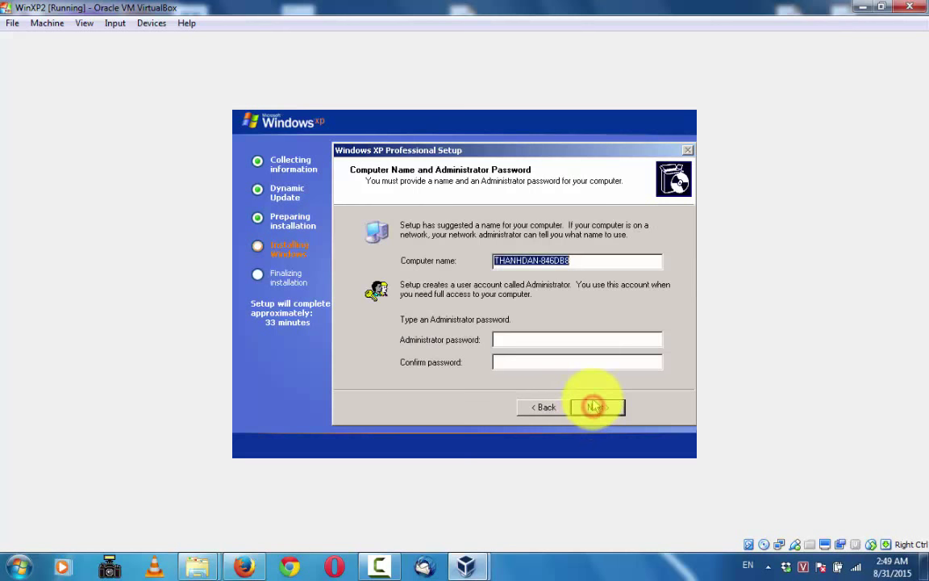
# Rename the computer to a custom name ending in WinXp, kept within 15 characters
pyautogui.click(585, 260)
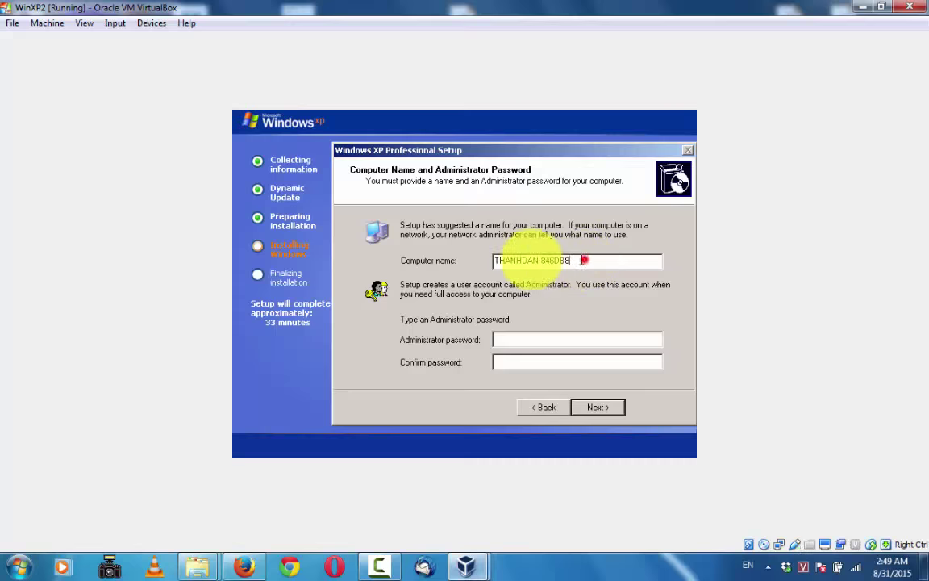
pyautogui.moveTo(585, 261); pyautogui.dragTo(448, 257)
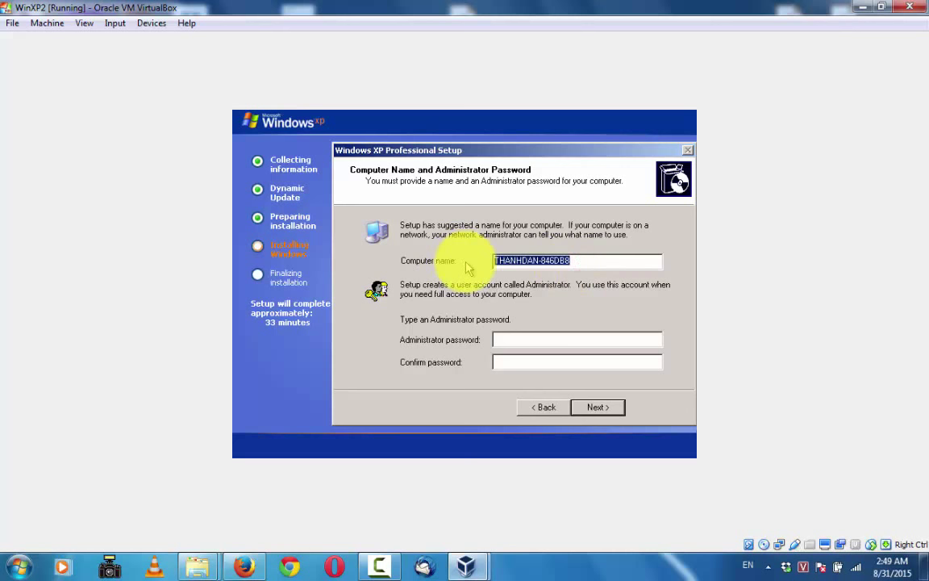
pyautogui.write('Thanh')
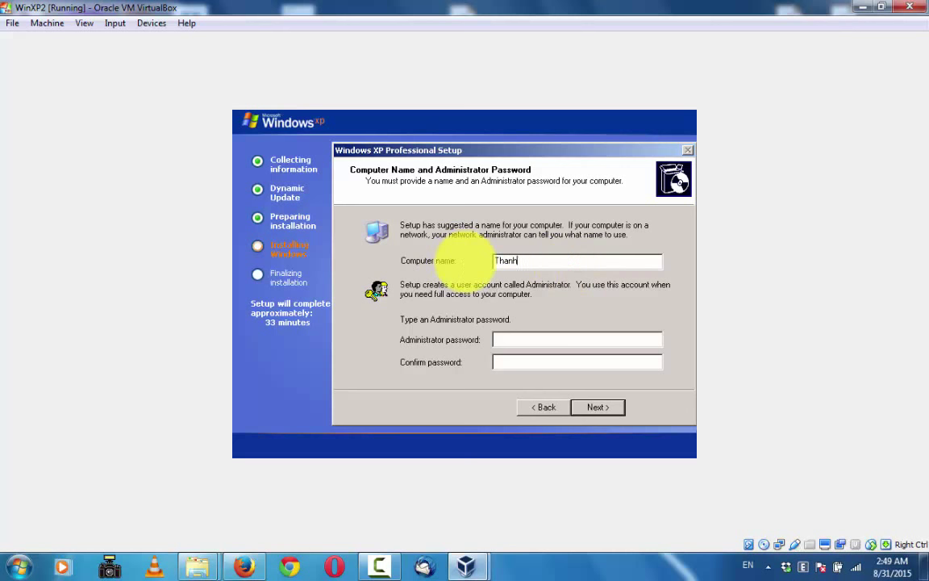
pyautogui.write('Dang-WinXp2')
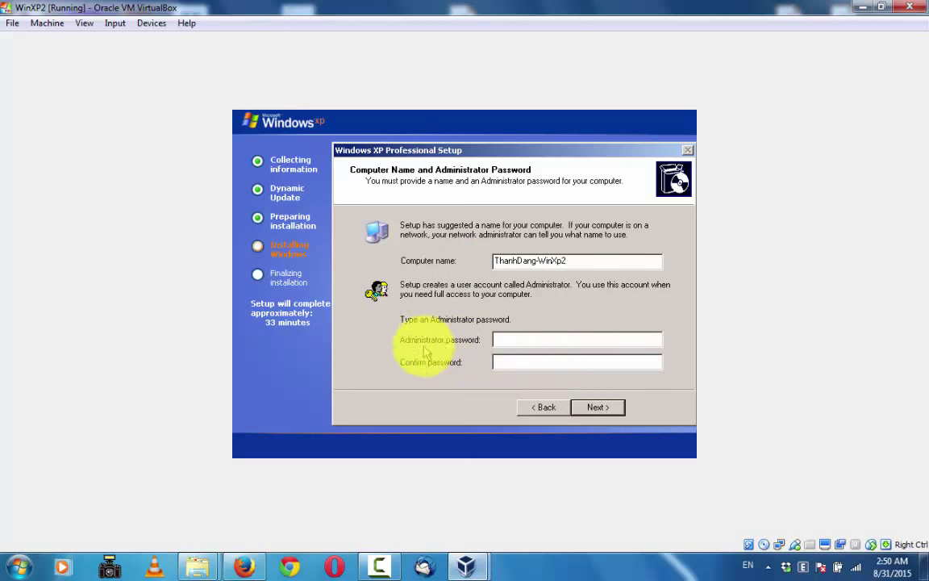
pyautogui.click(603, 408)
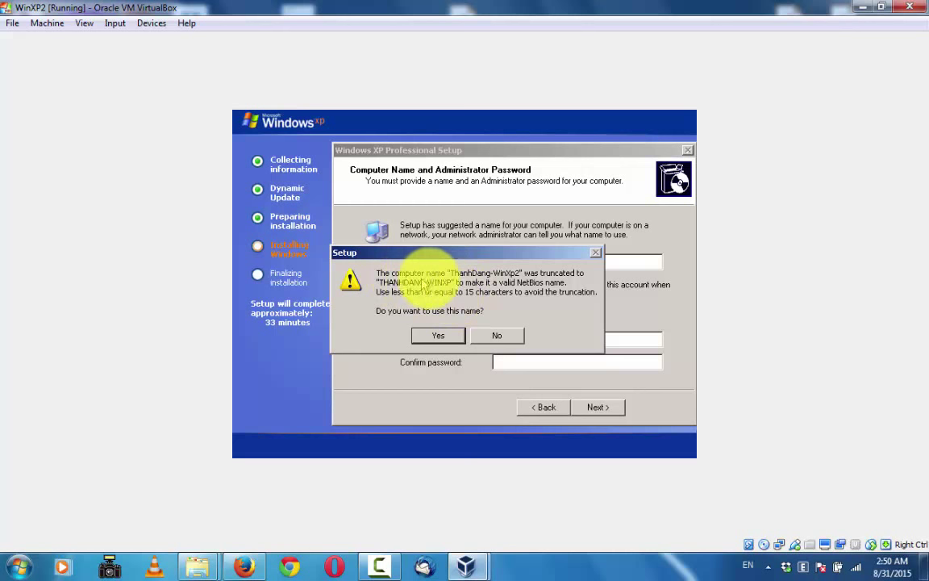
pyautogui.click(498, 337)
pyautogui.click(574, 261)
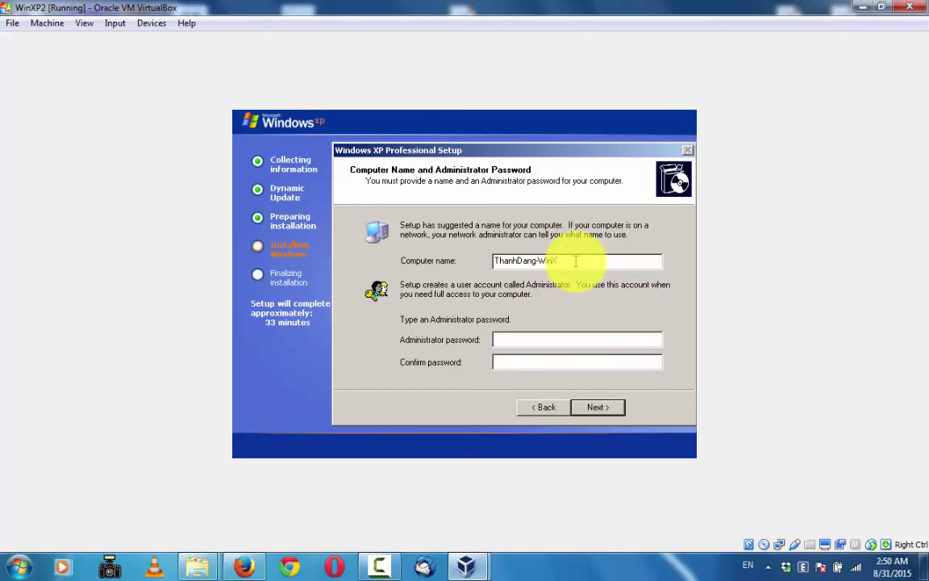
pyautogui.write('p')
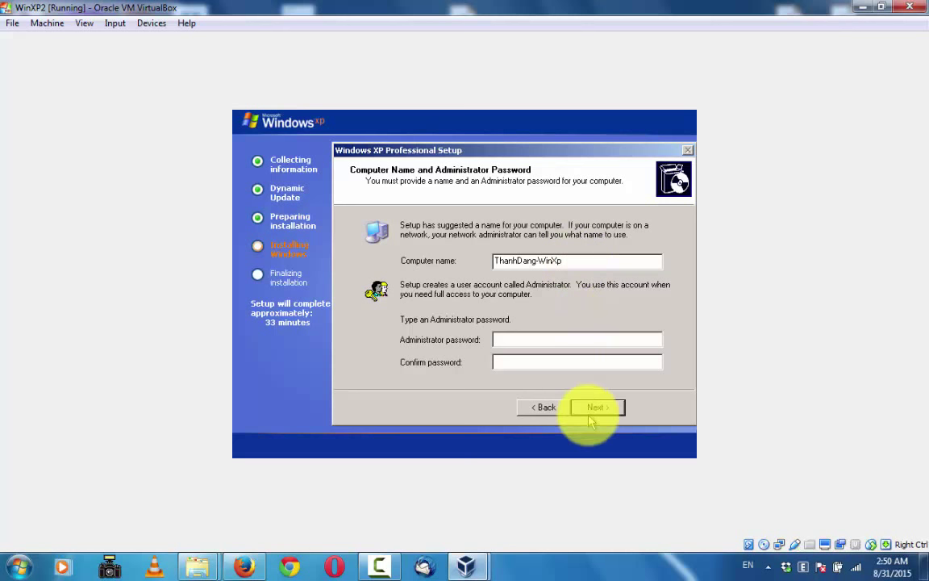
pyautogui.click(594, 406)
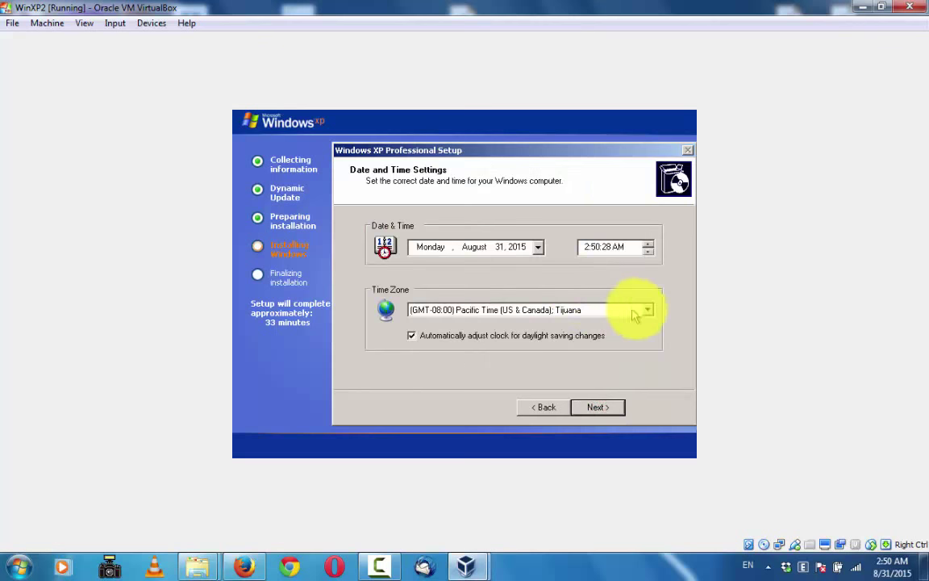
# Choose the (GMT+07:00) Bangkok, Hanoi, Jakarta time zone and continue
pyautogui.click(647, 310)
pyautogui.moveTo(649, 220); pyautogui.dragTo(650, 343)
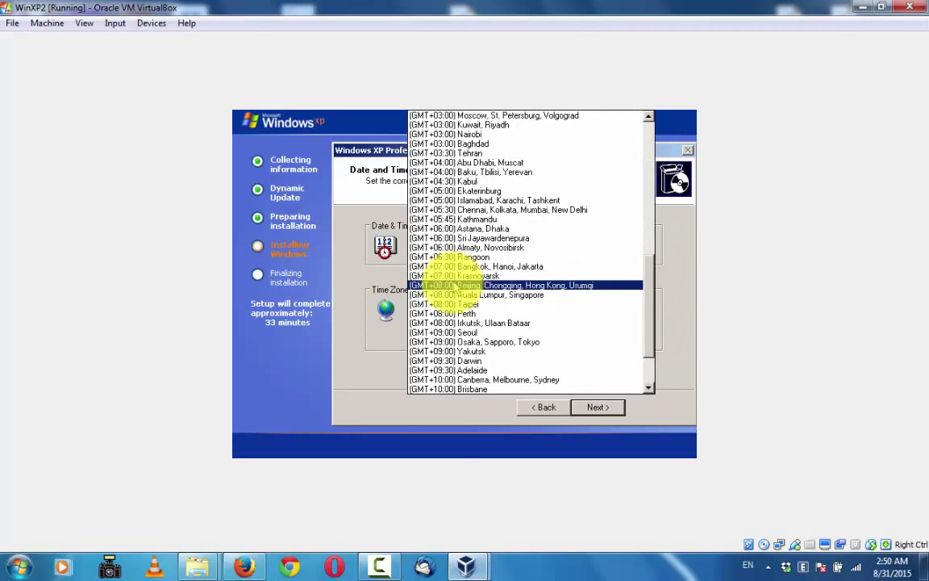
pyautogui.click(492, 266)
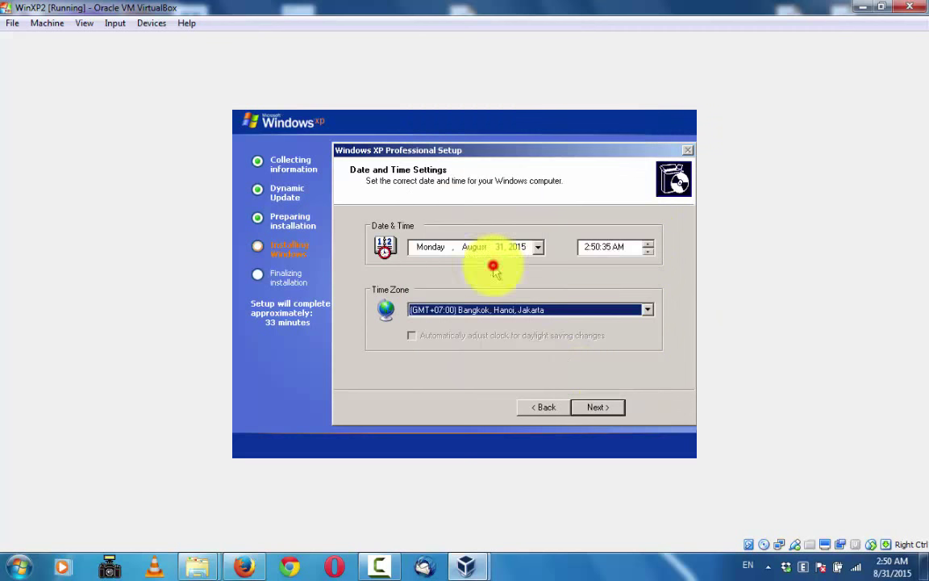
pyautogui.click(601, 407)
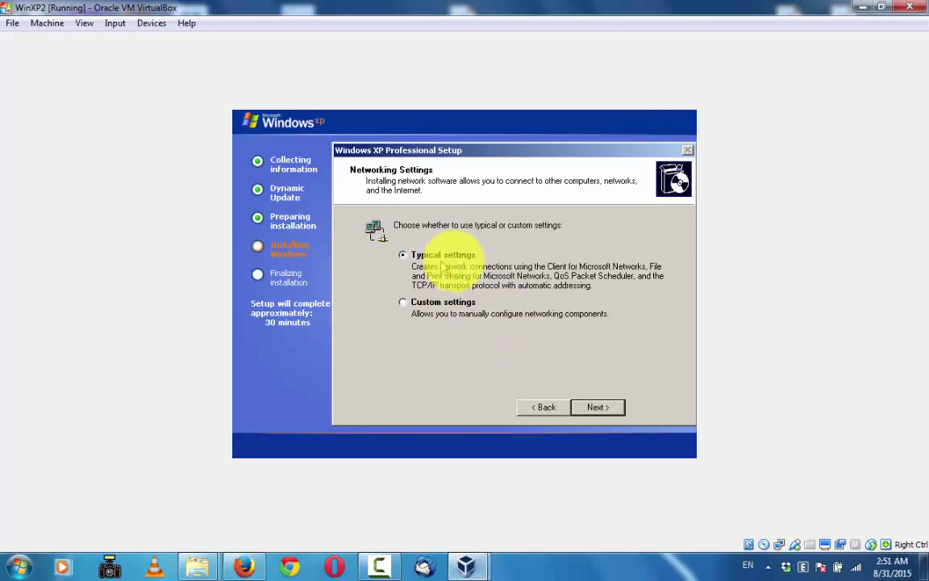
# Accept Typical networking settings and keep the computer in WORKGROUP
pyautogui.click(605, 411)
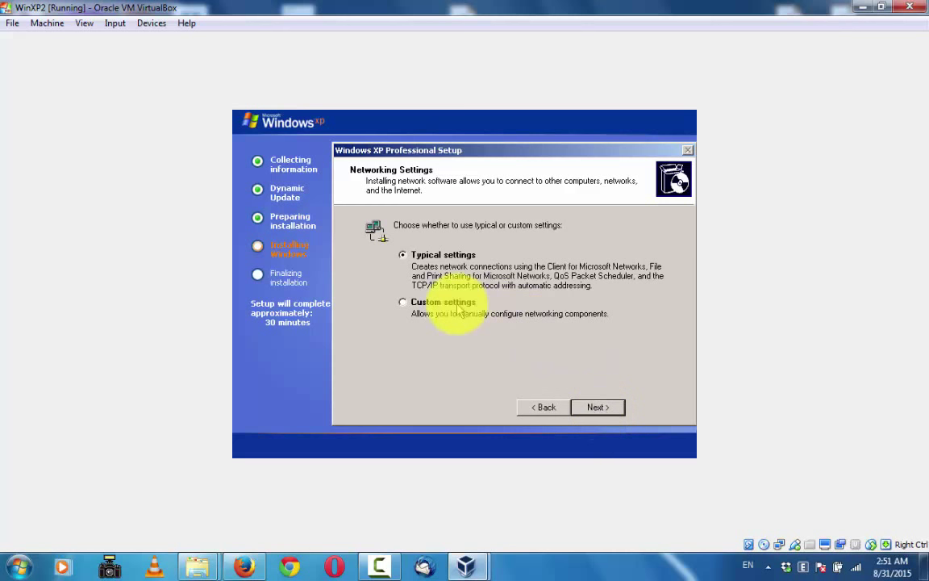
pyautogui.click(606, 408)
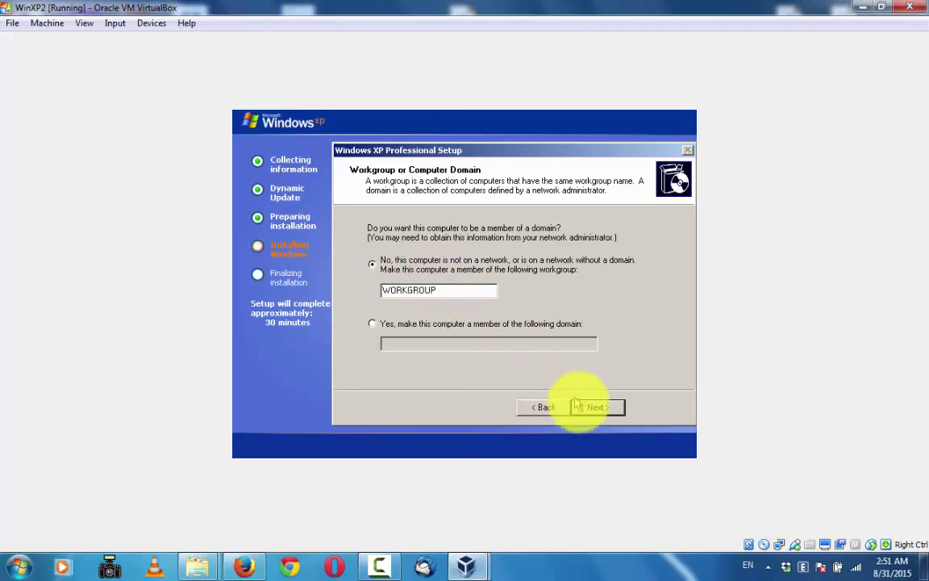
pyautogui.click(599, 410)
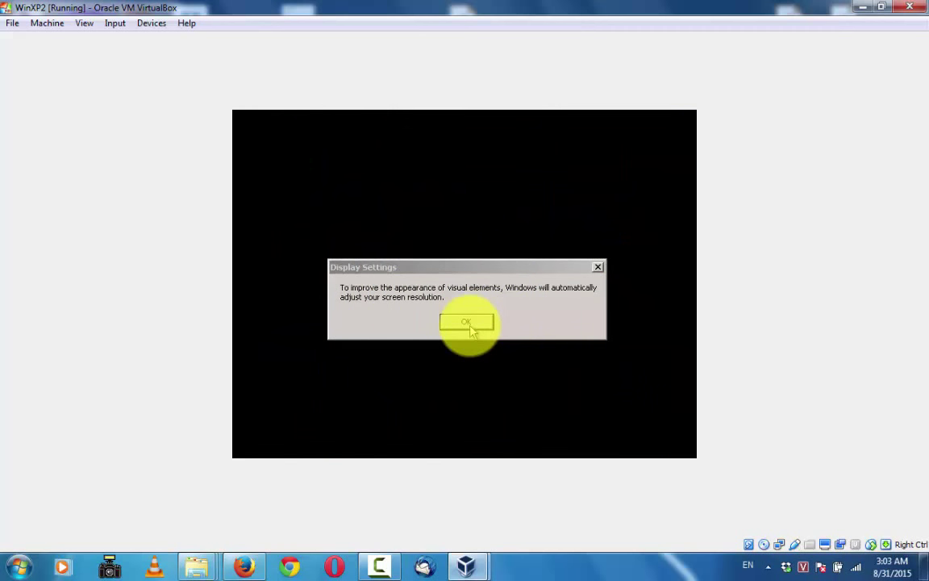
# Accept the automatic screen resolution change and keep the new resolution
pyautogui.click(469, 325)
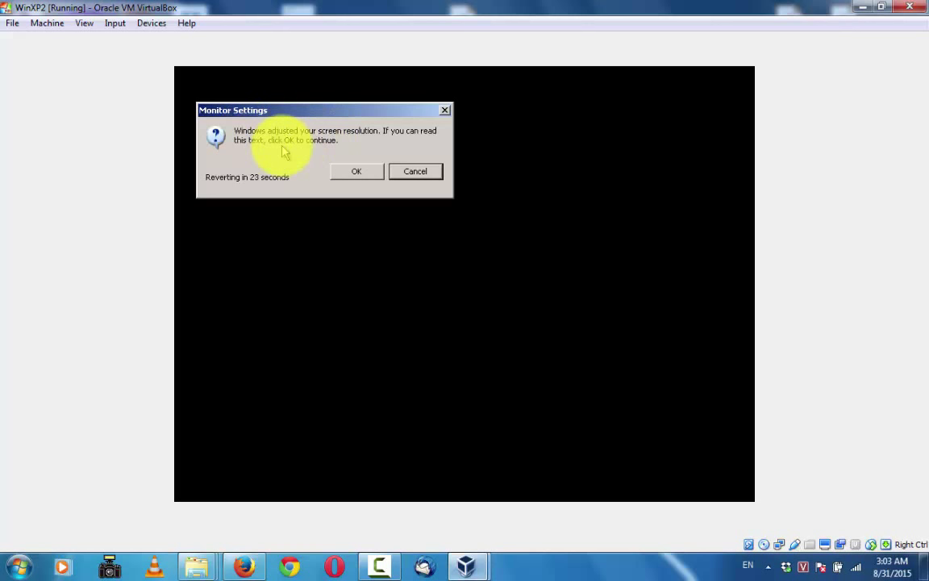
pyautogui.click(356, 171)
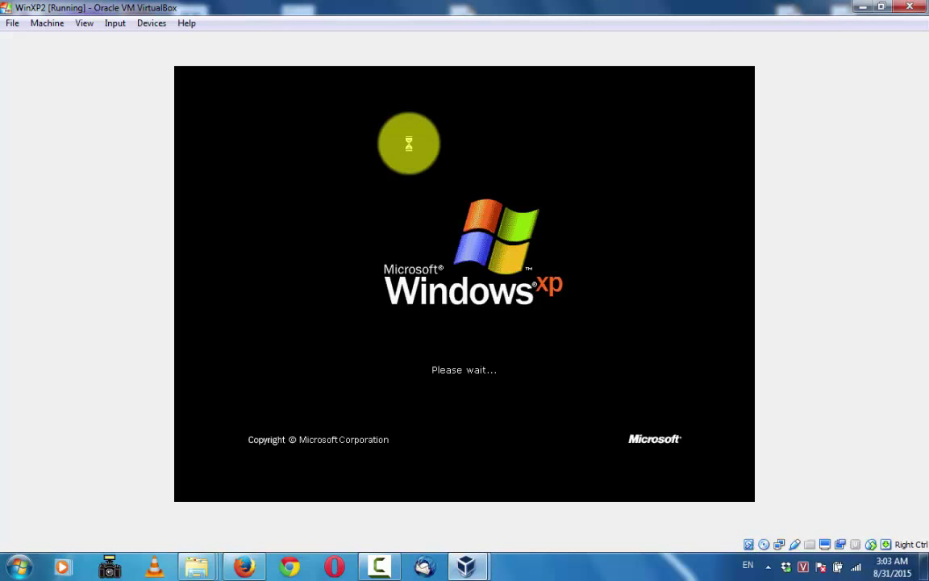
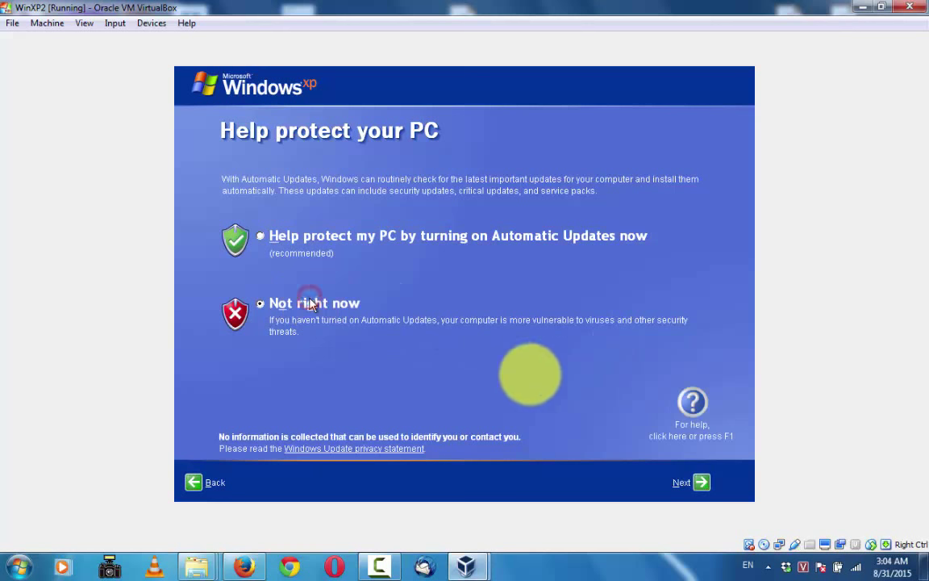
# Skip Automatic Updates and the connectivity check, and decline registering with Microsoft
pyautogui.click(707, 482)
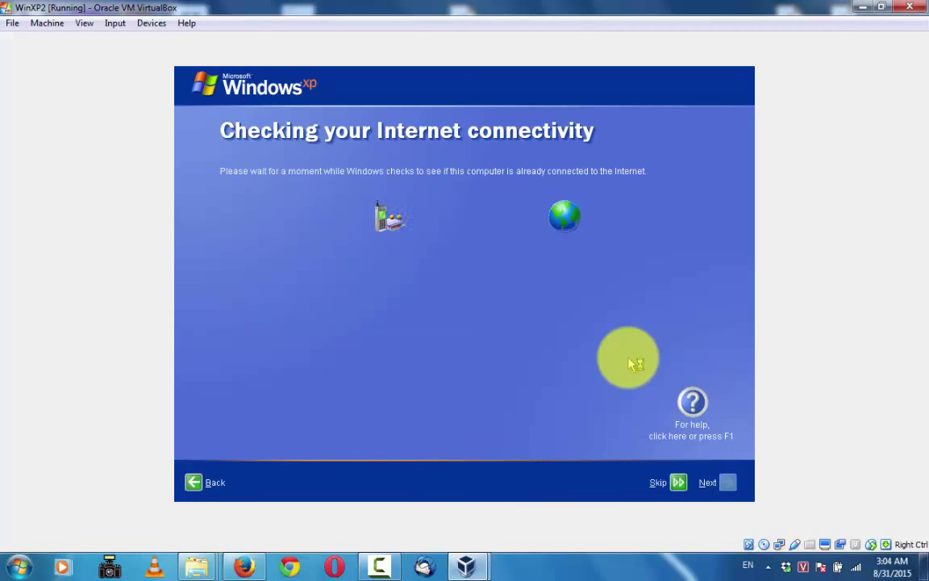
pyautogui.click(677, 481)
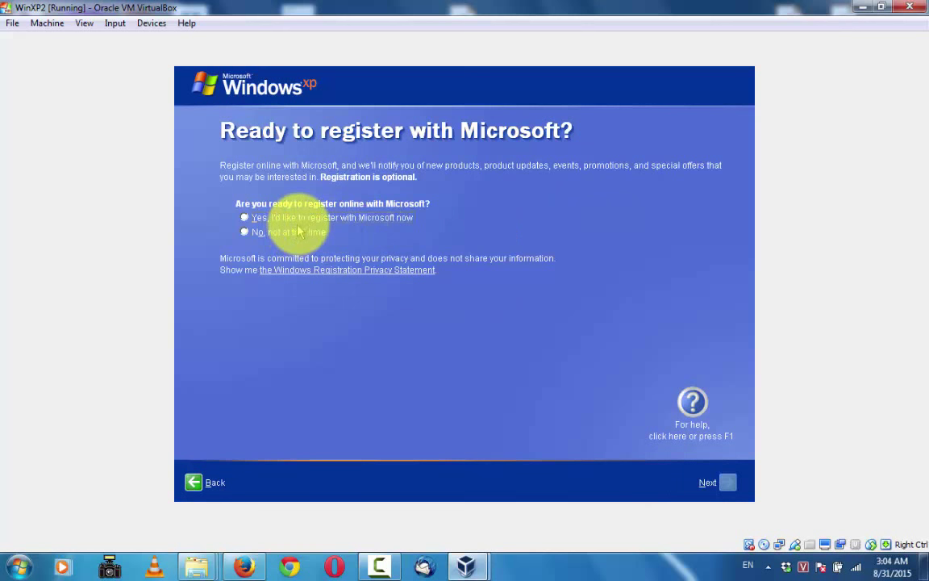
pyautogui.click(300, 230)
pyautogui.click(702, 482)
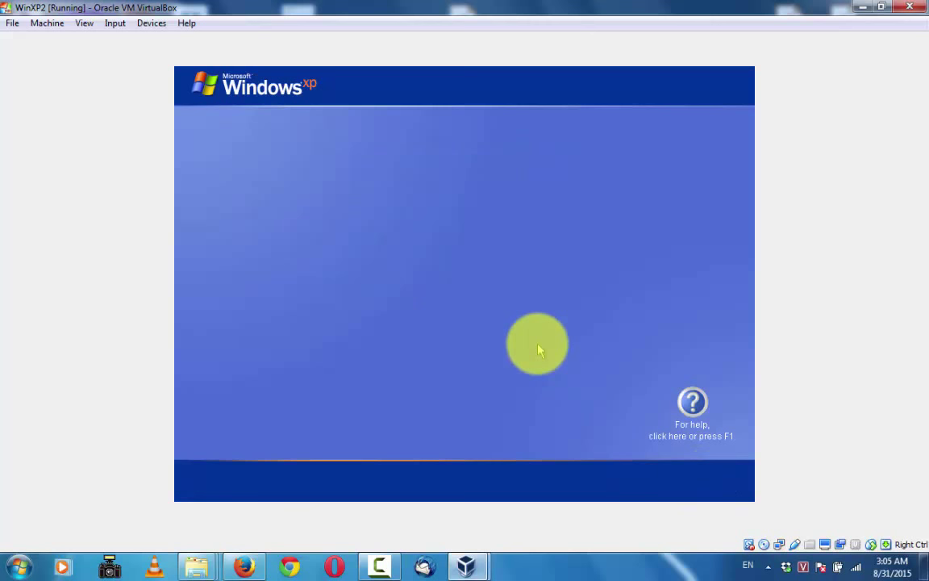
pyautogui.click(457, 216)
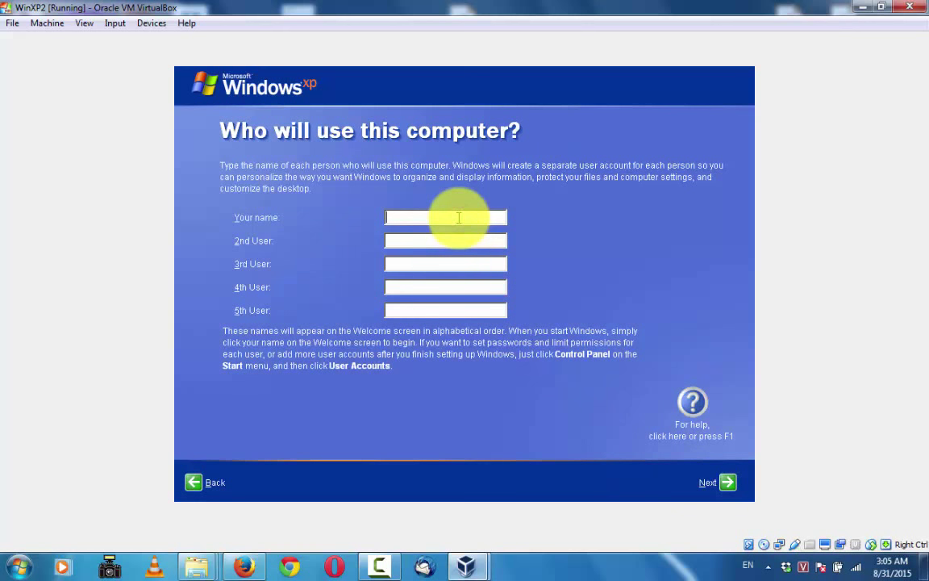
# Enter the user's name as the single XP account and finish setup
pyautogui.write('ThanhDang')
pyautogui.click(728, 483)
pyautogui.click(731, 487)
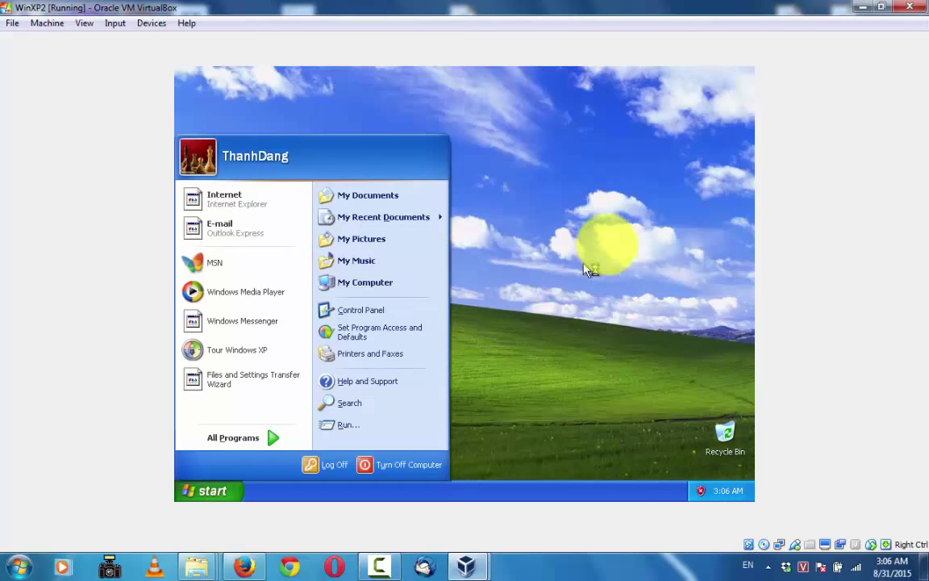
# Shut down Windows XP through Start > Turn Off Computer > Turn Off
pyautogui.click(484, 294)
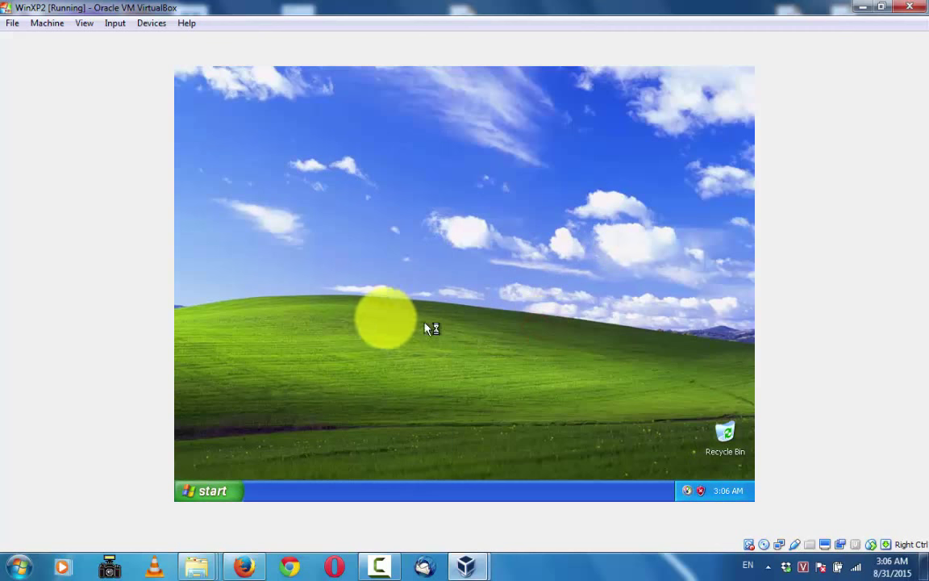
pyautogui.click(213, 490)
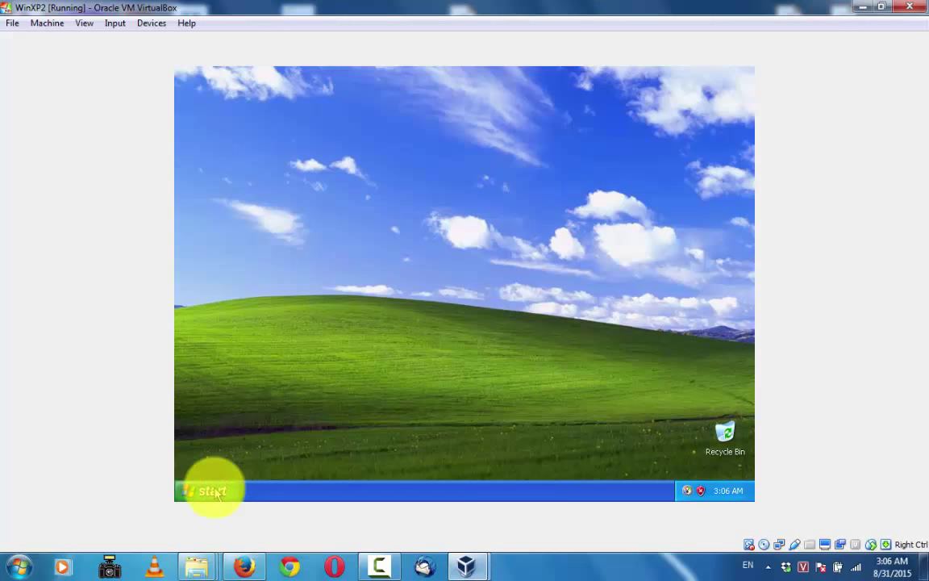
pyautogui.click(214, 492)
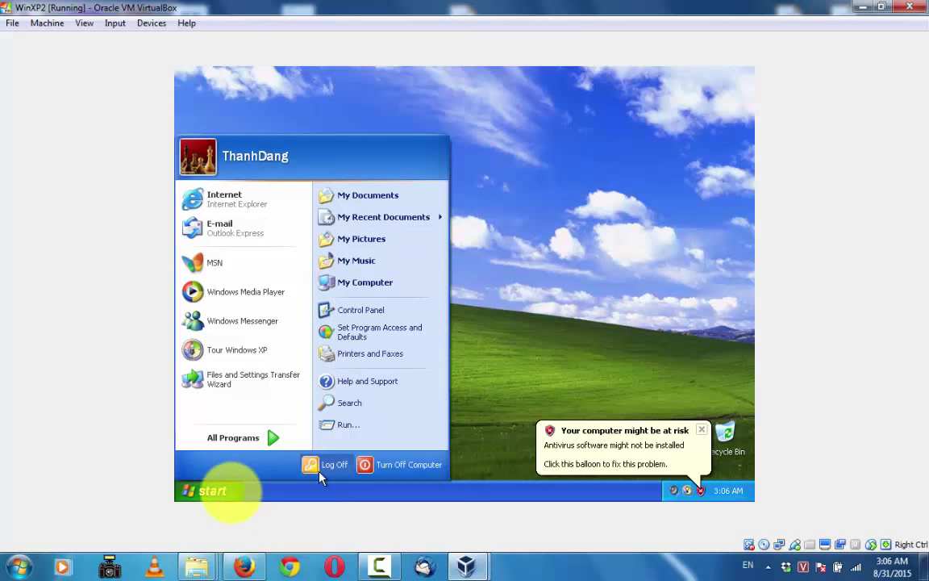
pyautogui.click(380, 470)
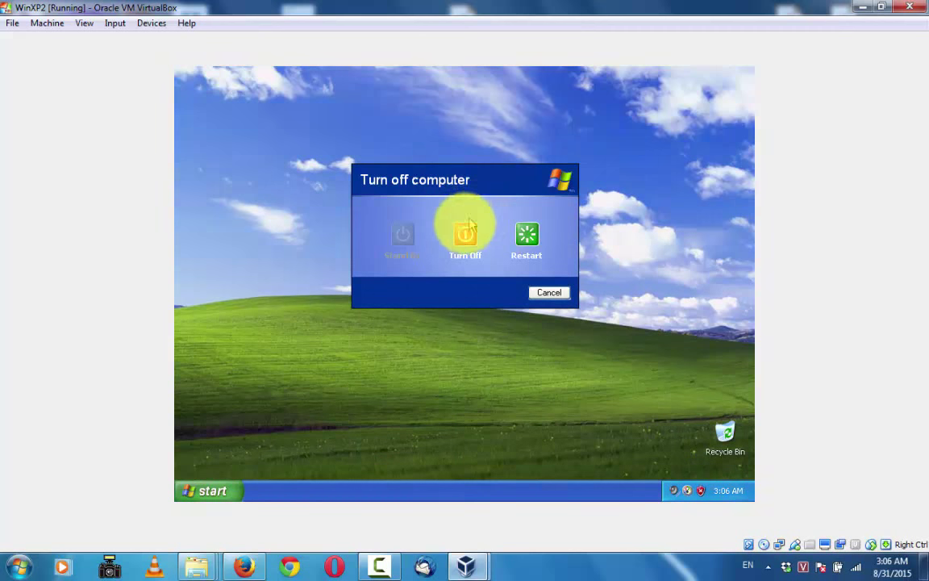
pyautogui.click(465, 235)
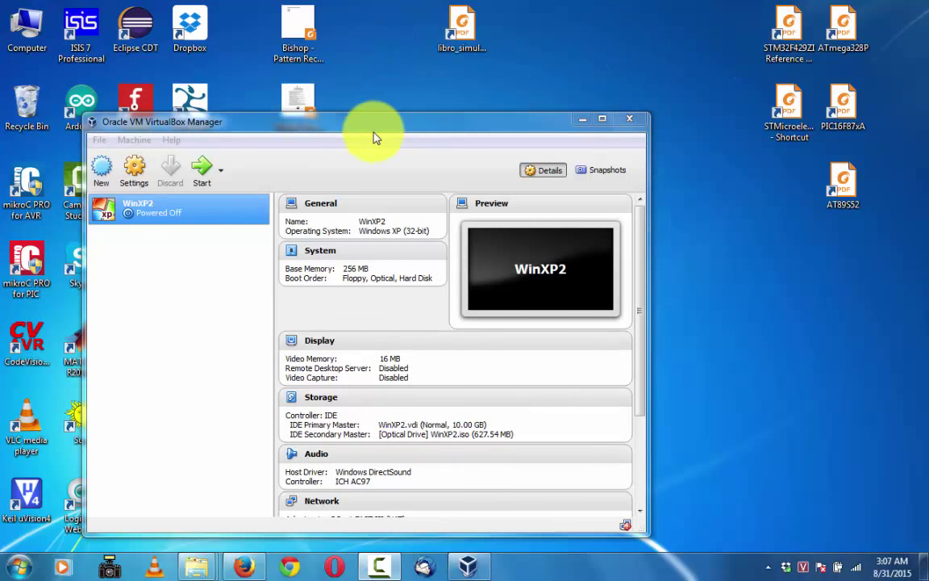
# Start the WinXP2 virtual machine from VirtualBox Manager
pyautogui.click(198, 174)
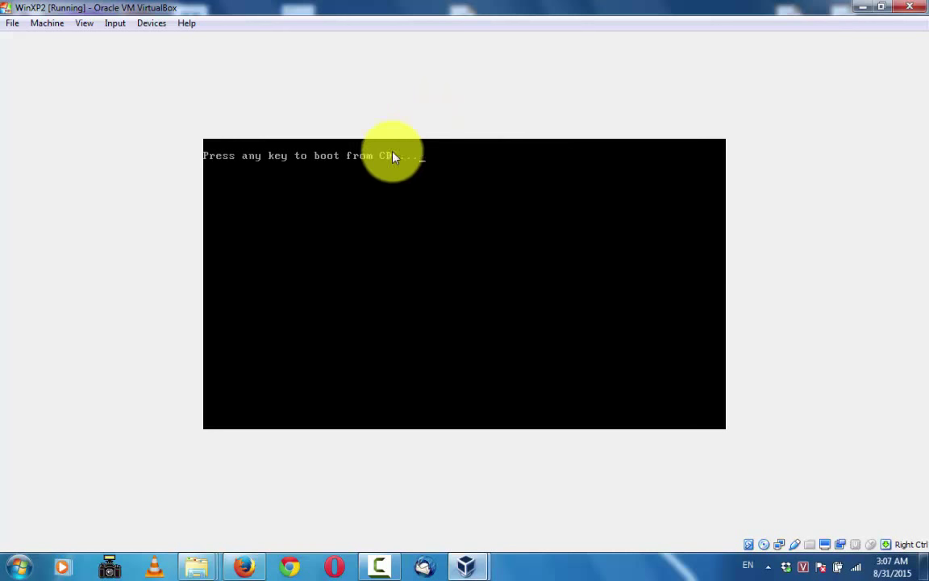
# Let XP boot from the hard disk past the CD prompt and dismiss the tour balloon
pyautogui.press('Return')
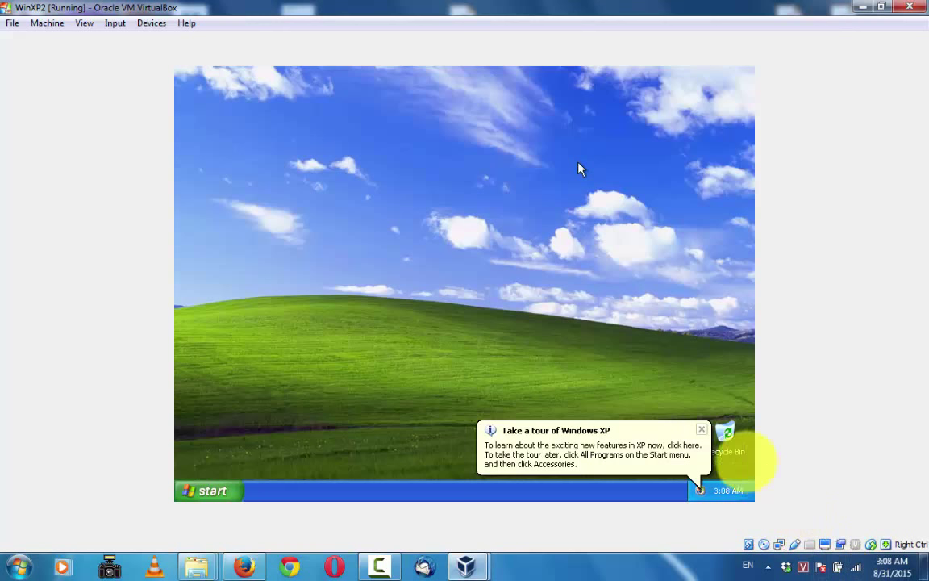
pyautogui.click(703, 430)
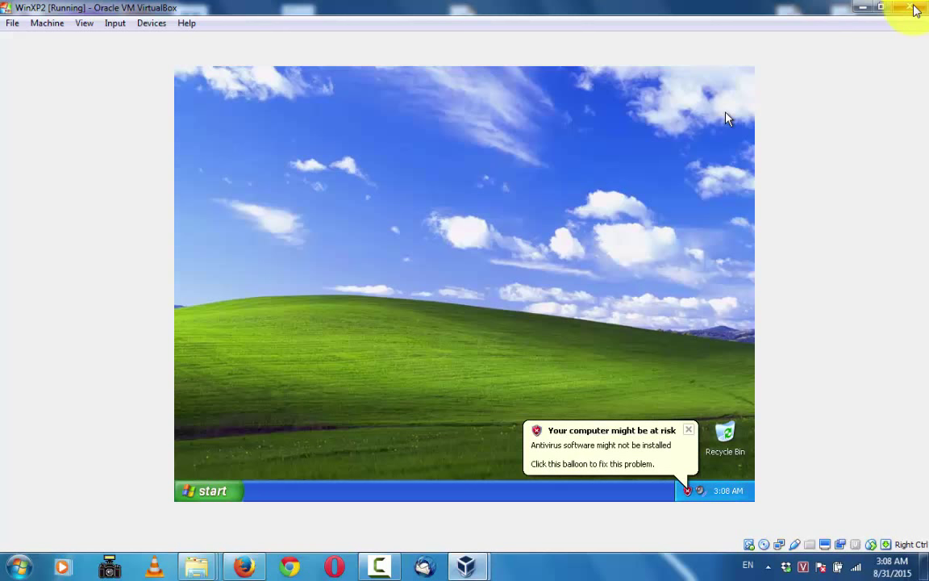
# Close the WinXP2 window and confirm 'Power off the machine'
pyautogui.click(47, 23)
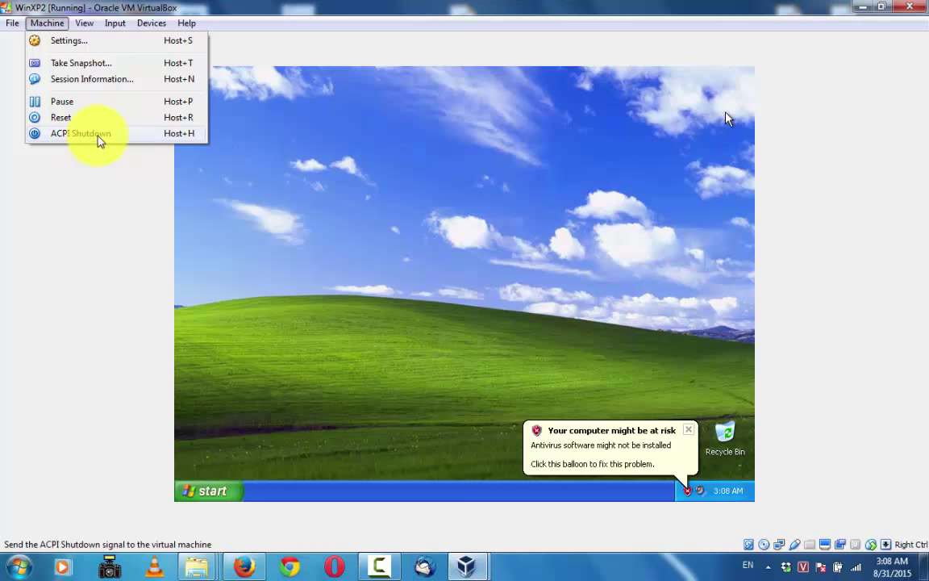
pyautogui.click(780, 103)
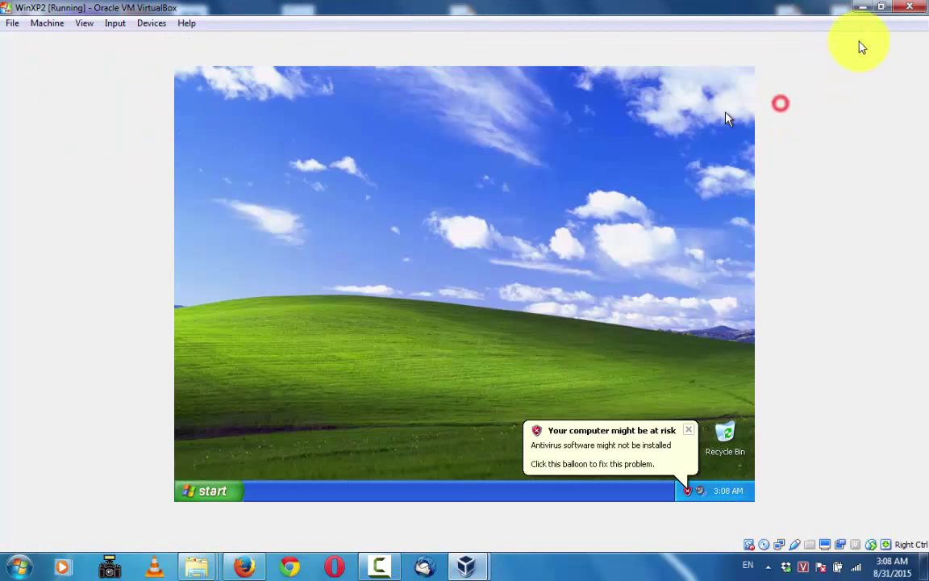
pyautogui.click(905, 12)
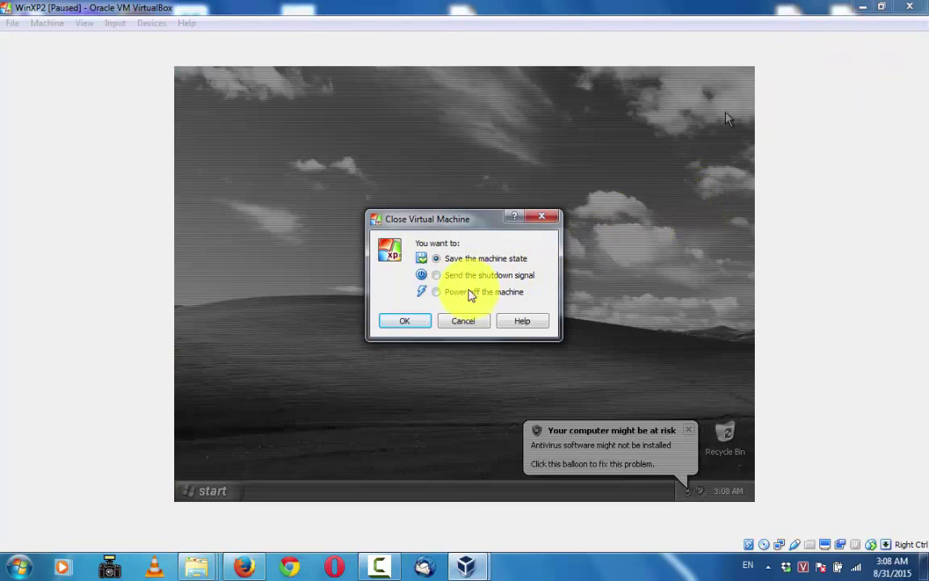
pyautogui.click(453, 292)
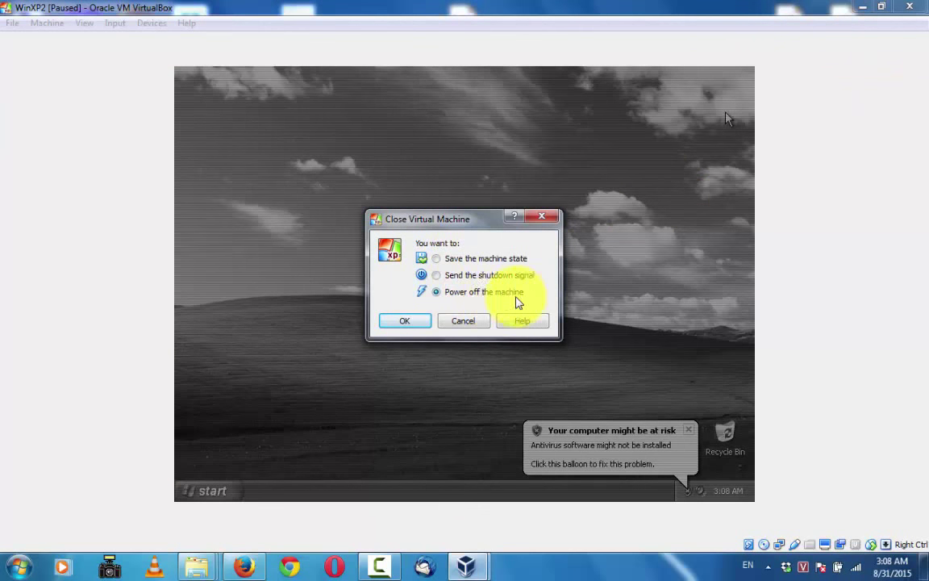
pyautogui.click(410, 321)
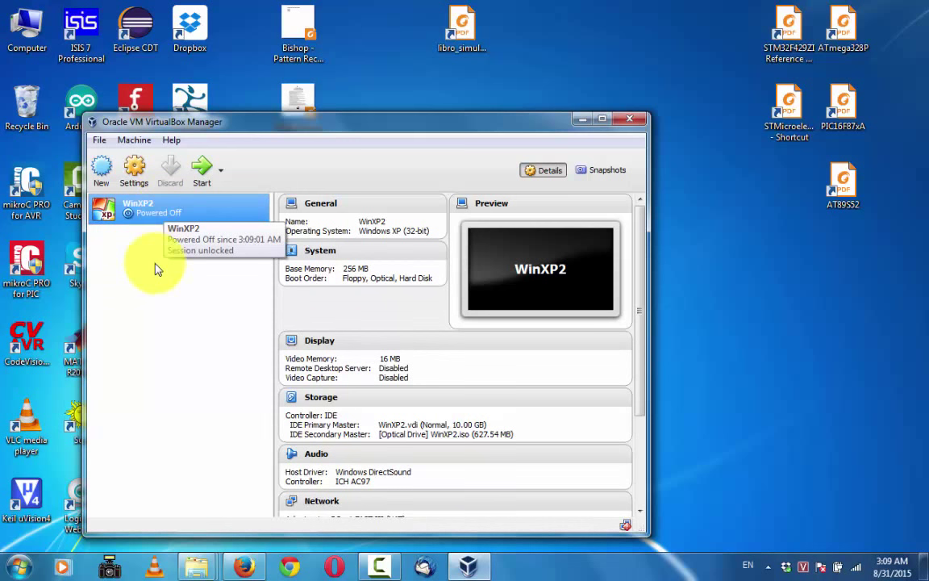
# In WinXP2 System settings, uncheck Floppy and Optical so only Hard Disk remains in Boot Order
pyautogui.click(135, 171)
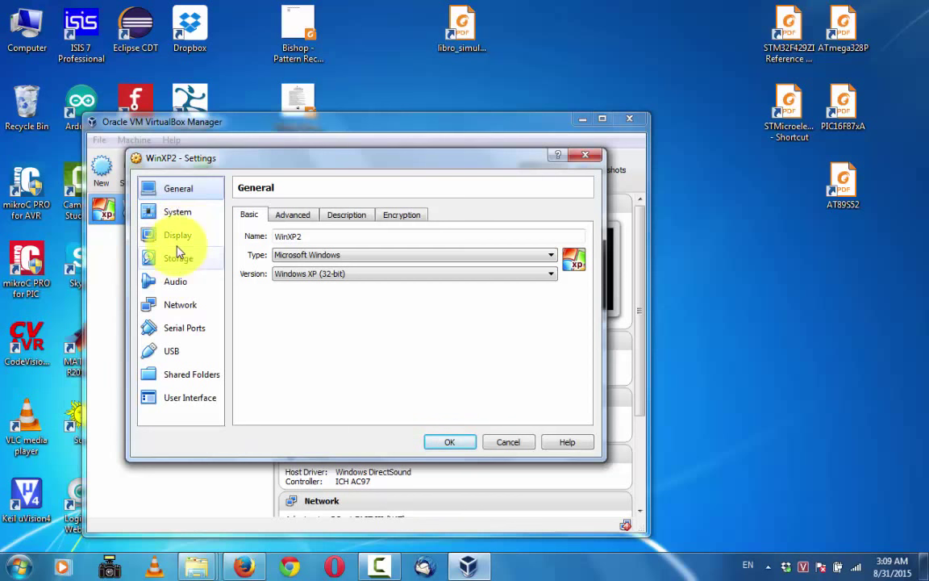
pyautogui.click(179, 215)
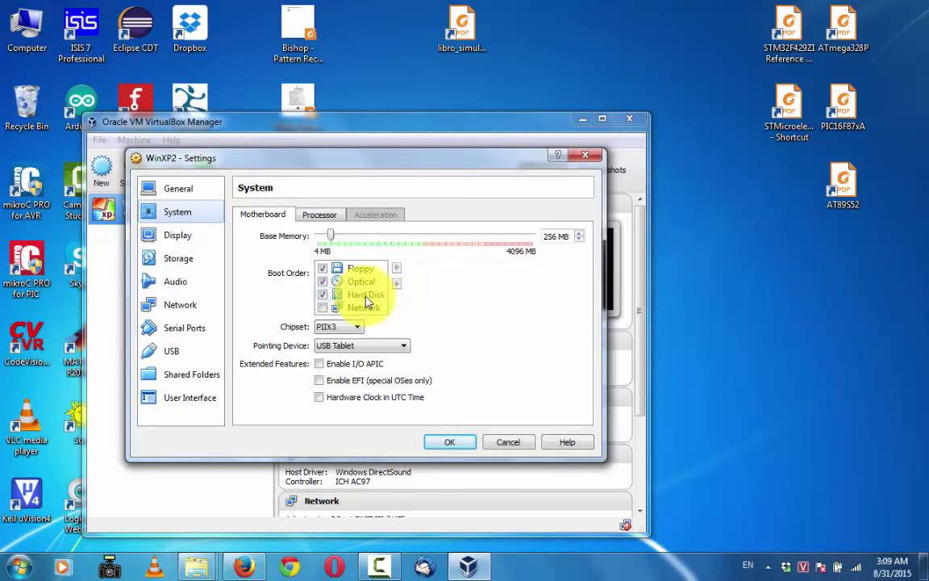
pyautogui.click(327, 268)
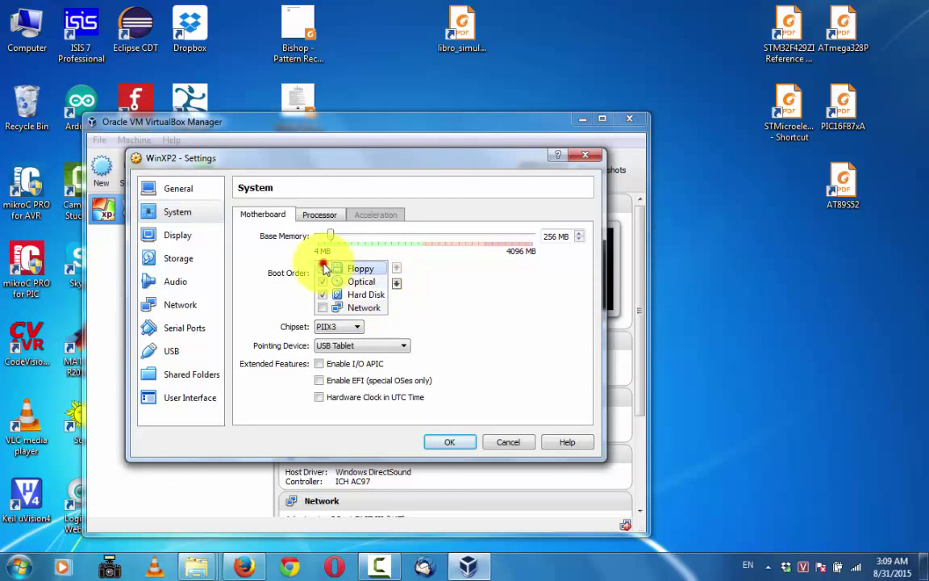
pyautogui.click(323, 268)
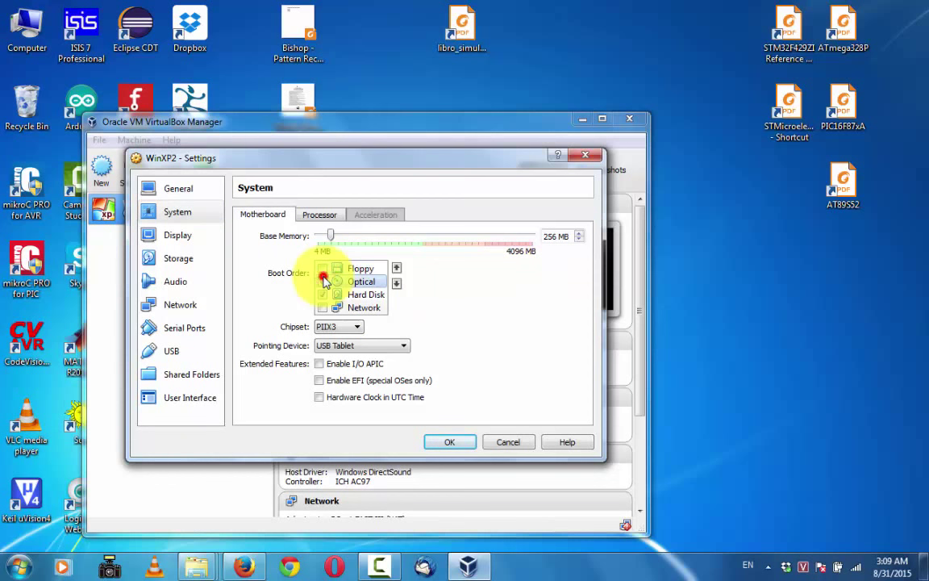
pyautogui.click(324, 281)
pyautogui.click(323, 282)
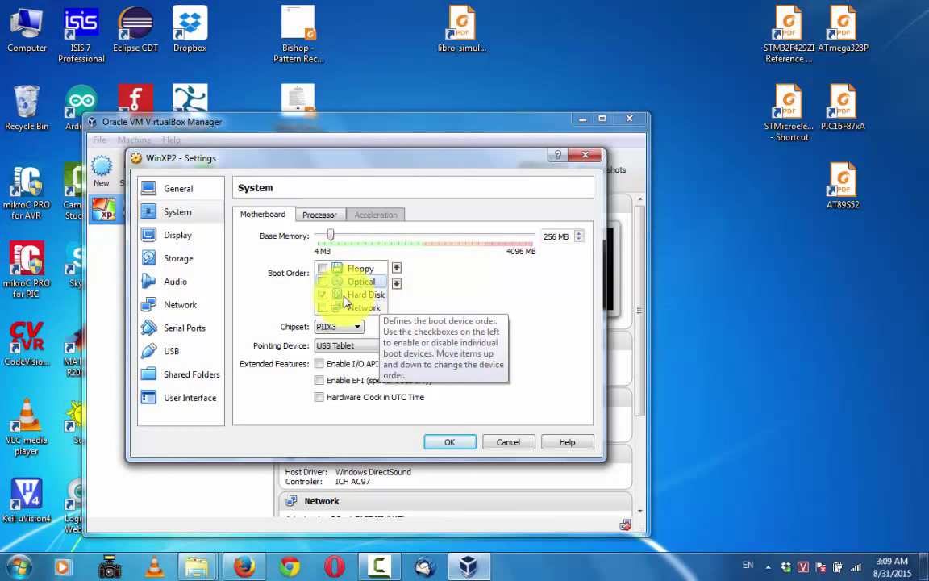
pyautogui.click(450, 442)
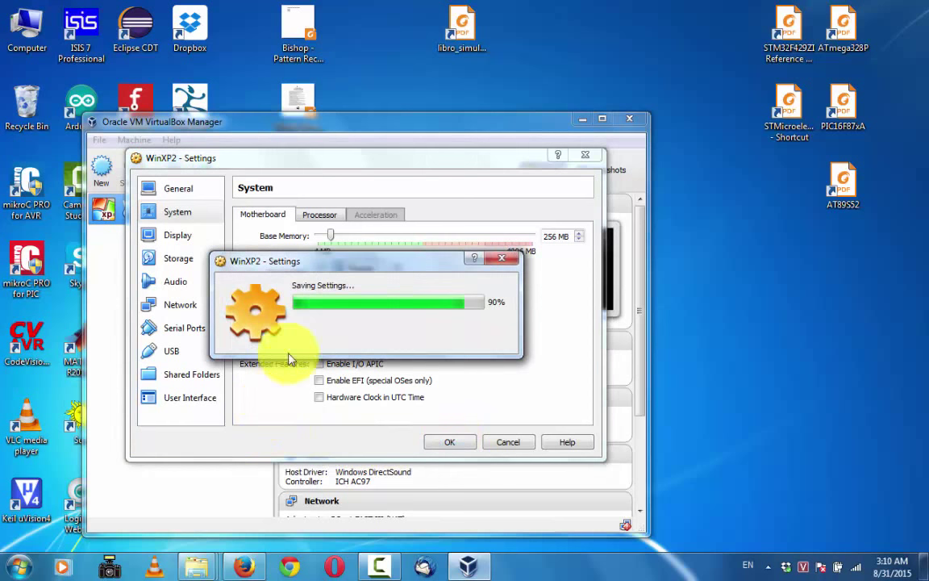